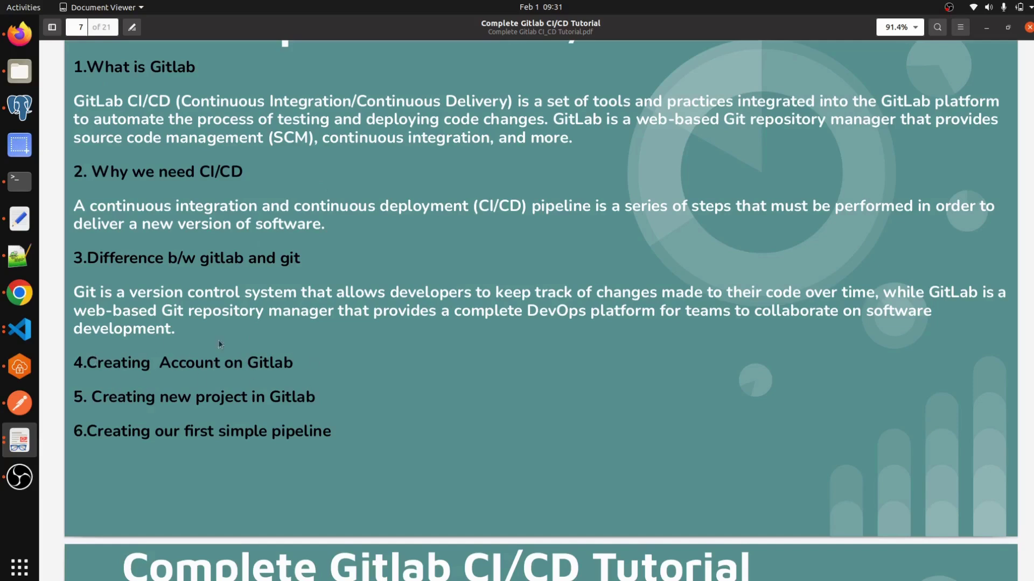
Step: Search the web for 'gitlabsignup' in a new Firefox tab
{"action": "left_click", "coordinate": [19, 35]}
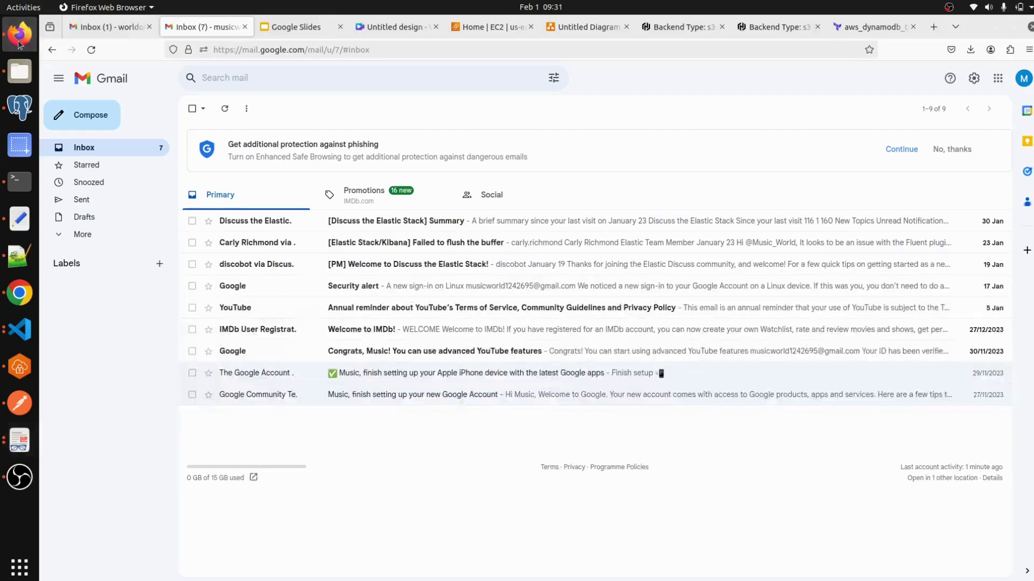
{"action": "left_click", "coordinate": [935, 28]}
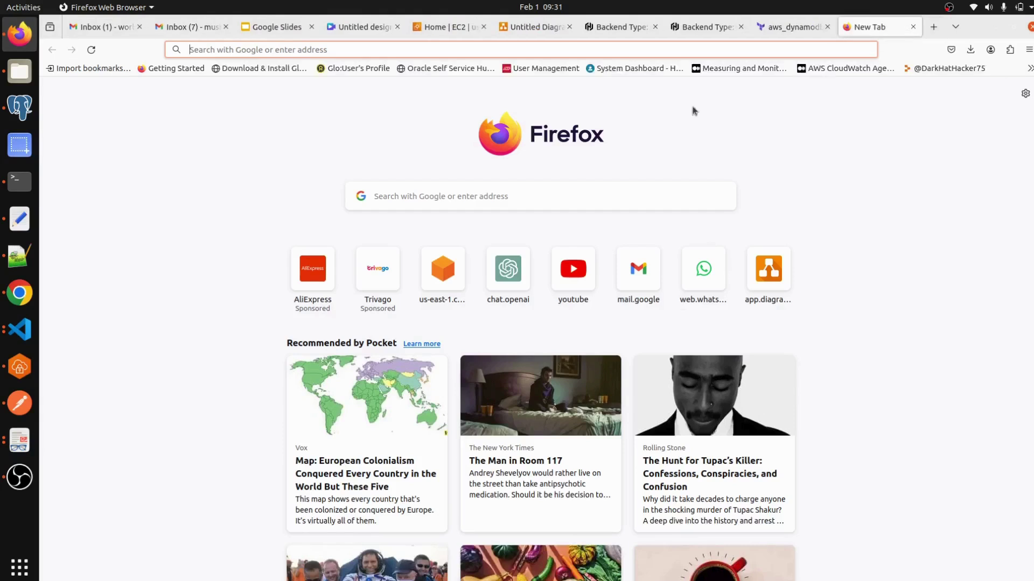
{"action": "left_click", "coordinate": [324, 50]}
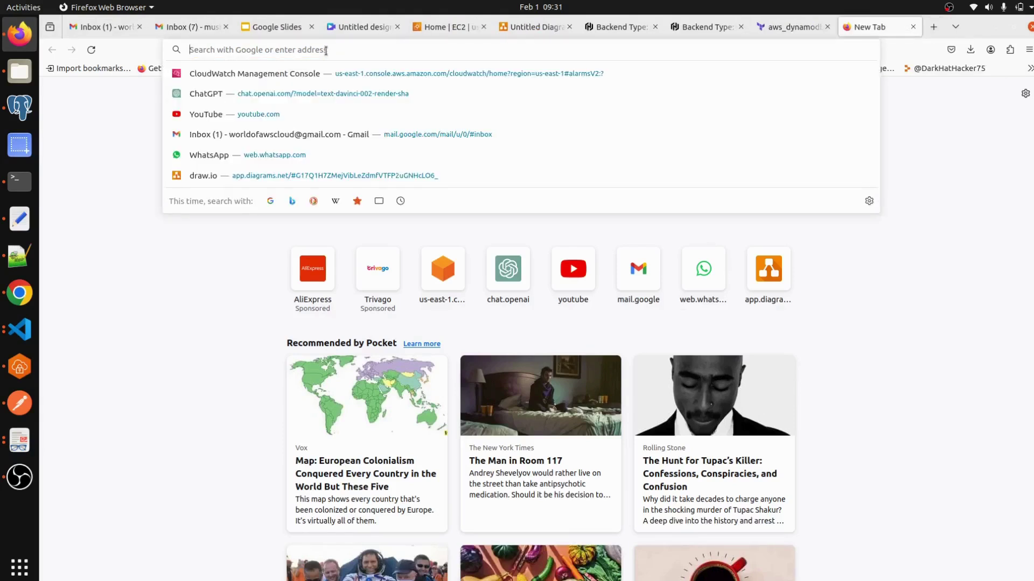
{"action": "type", "text": "gitlab"}
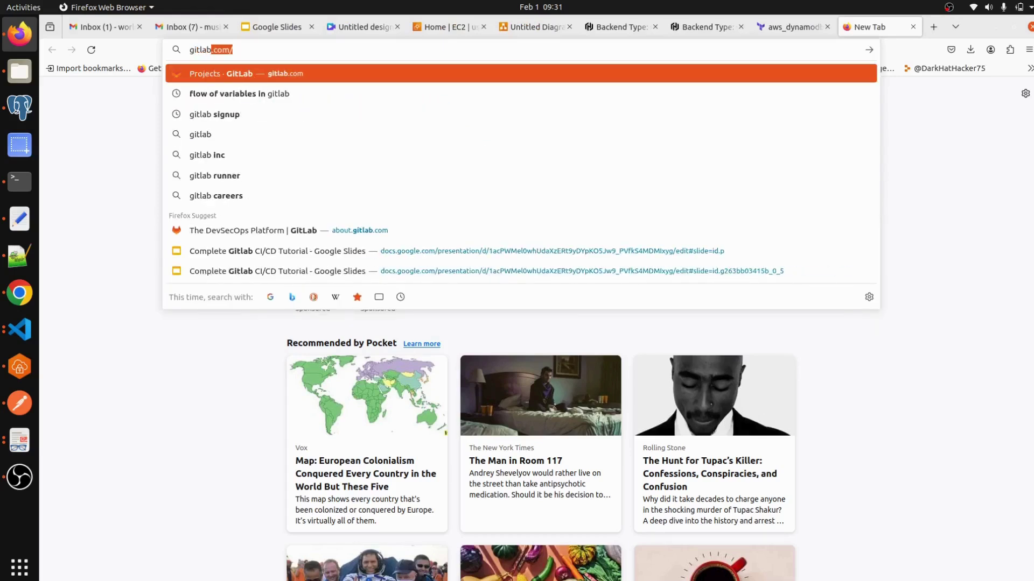
{"action": "type", "text": "su"}
{"action": "key", "text": "BackSpace"}
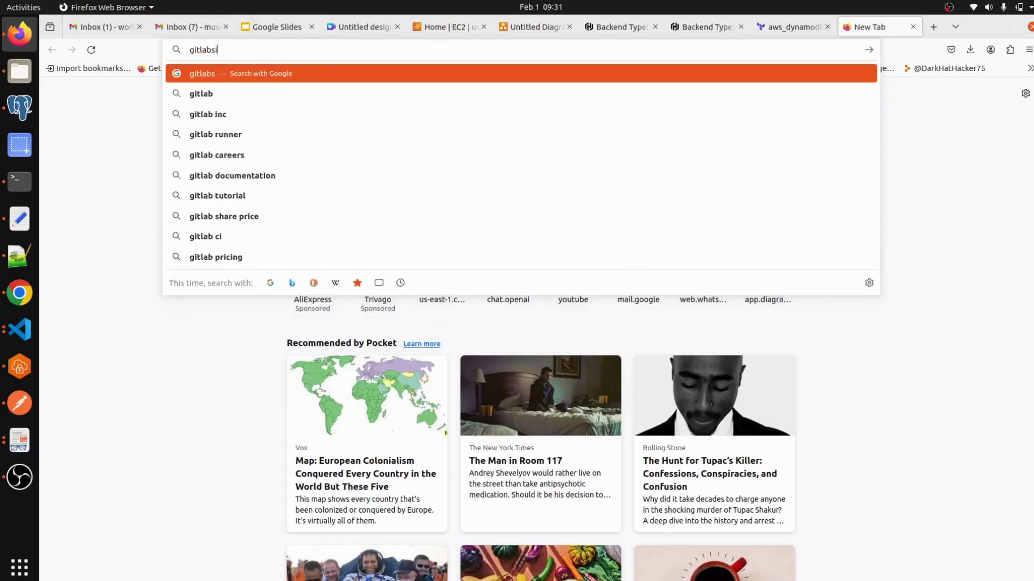
{"action": "type", "text": "ignu"}
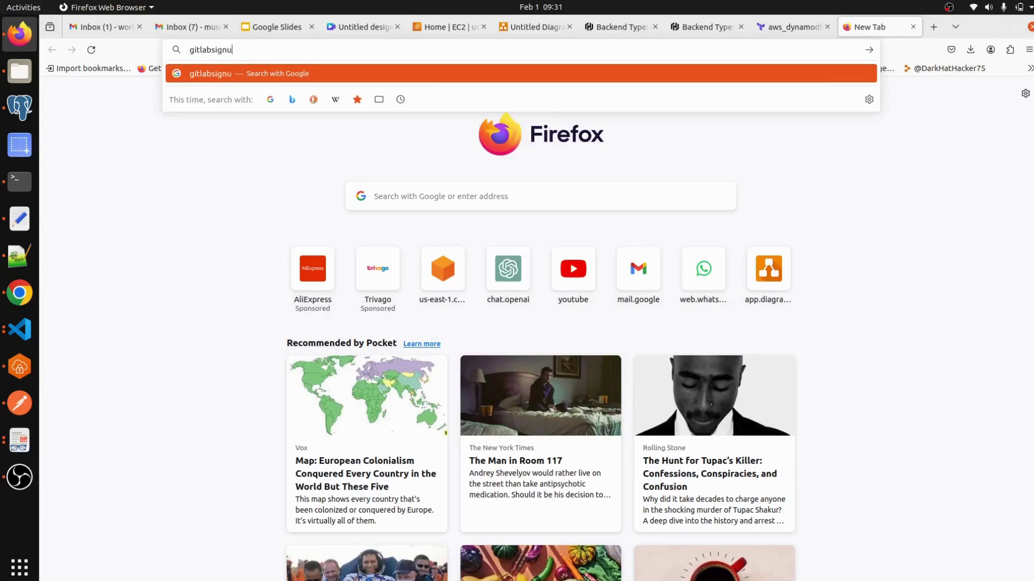
{"action": "type", "text": "p"}
{"action": "key", "text": "Return"}
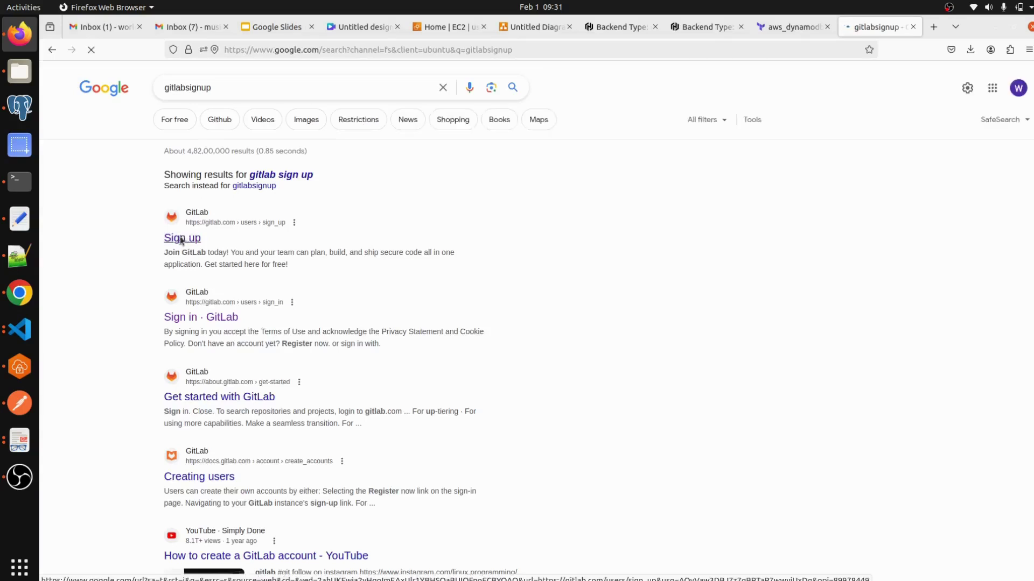
Step: Open GitLab's sign-up page and enter first name, last name and a username
{"action": "left_click", "coordinate": [181, 239]}
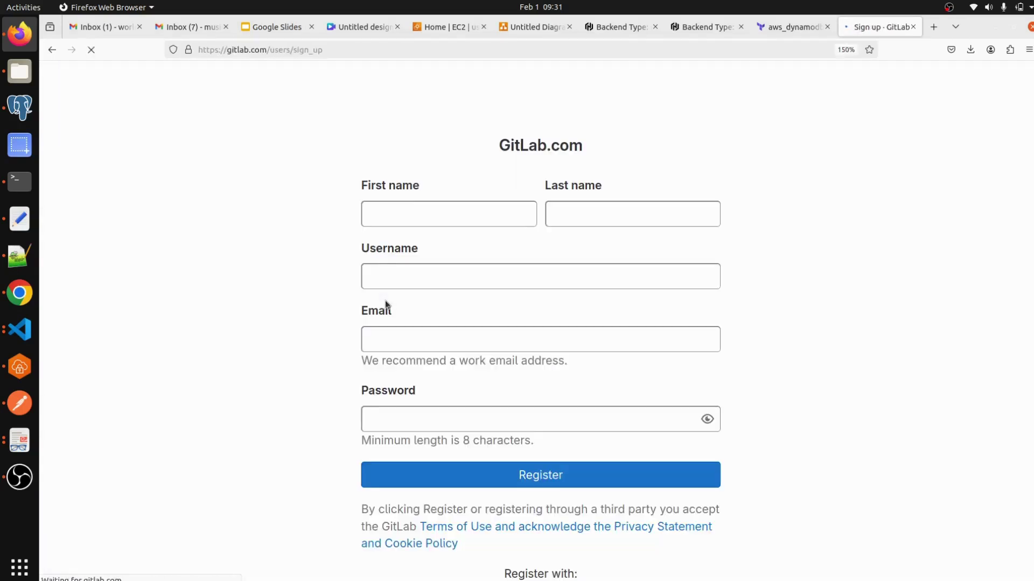
{"action": "left_click", "coordinate": [407, 214]}
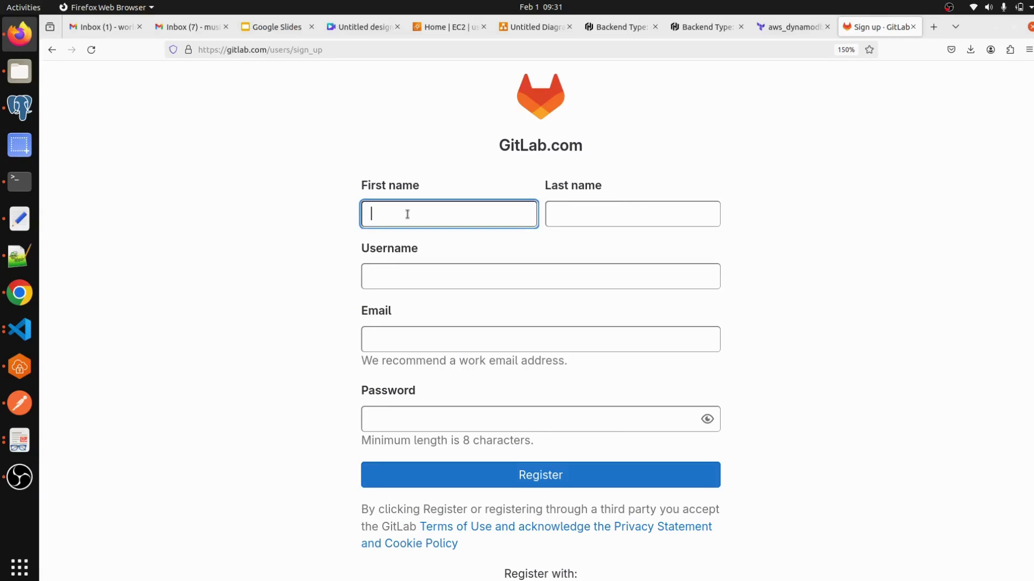
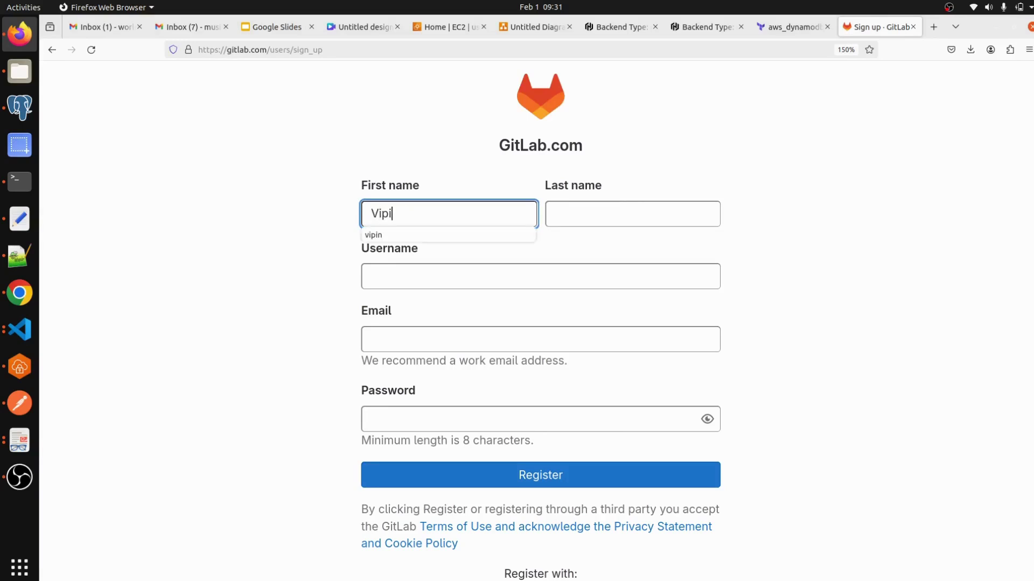
{"action": "left_click", "coordinate": [584, 212]}
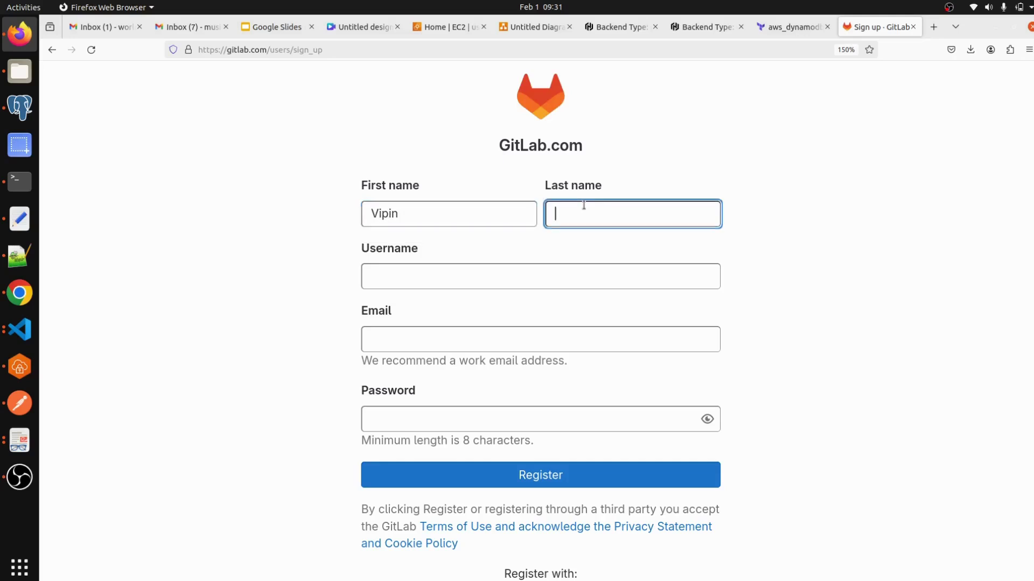
{"action": "left_click", "coordinate": [588, 236]}
{"action": "left_click", "coordinate": [449, 281]}
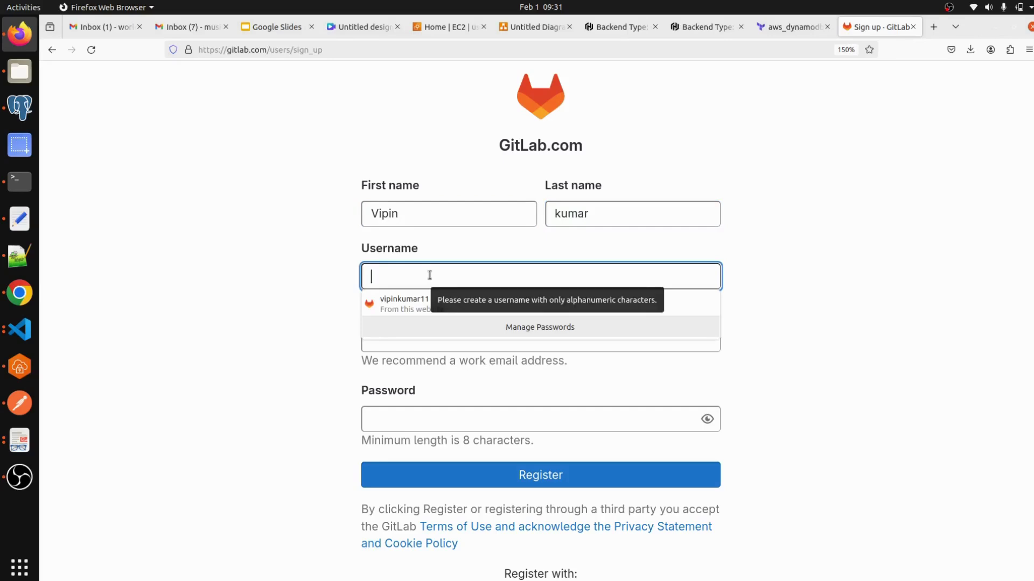
{"action": "type", "text": "V"}
{"action": "key", "text": "BackSpace"}
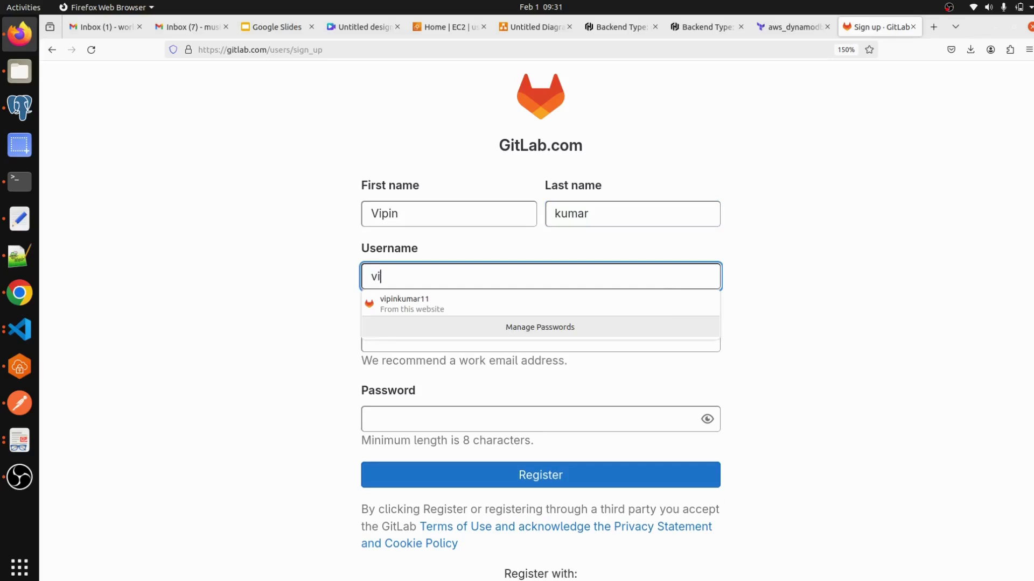
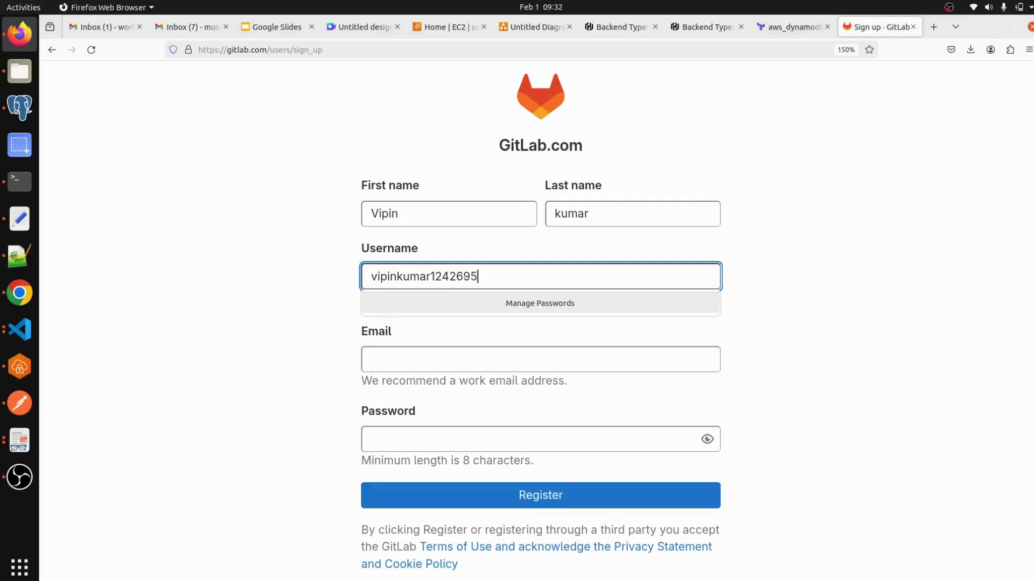
Step: Copy the account's email address from the mail inbox's account details
{"action": "left_click", "coordinate": [406, 359]}
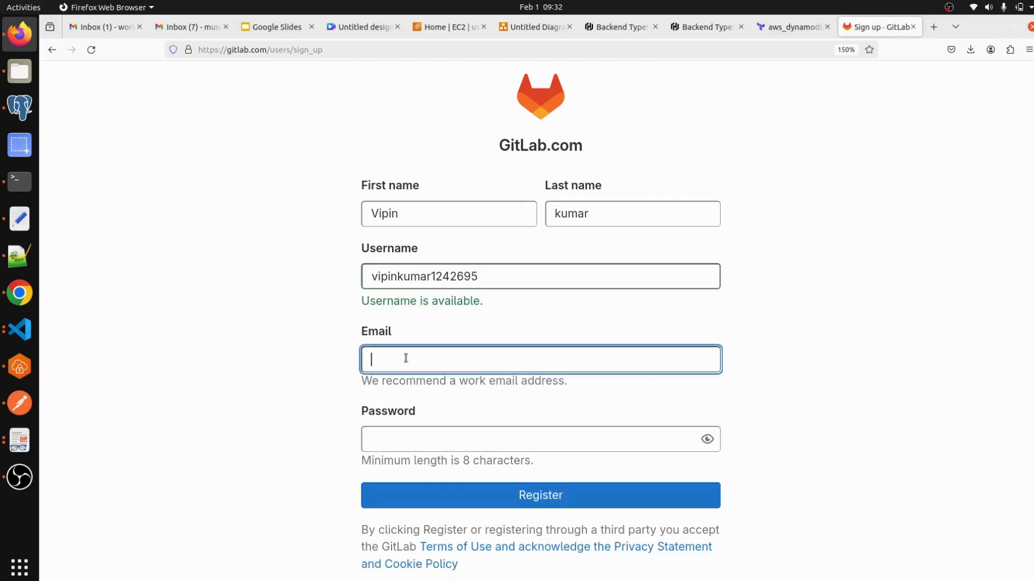
{"action": "left_click", "coordinate": [187, 27]}
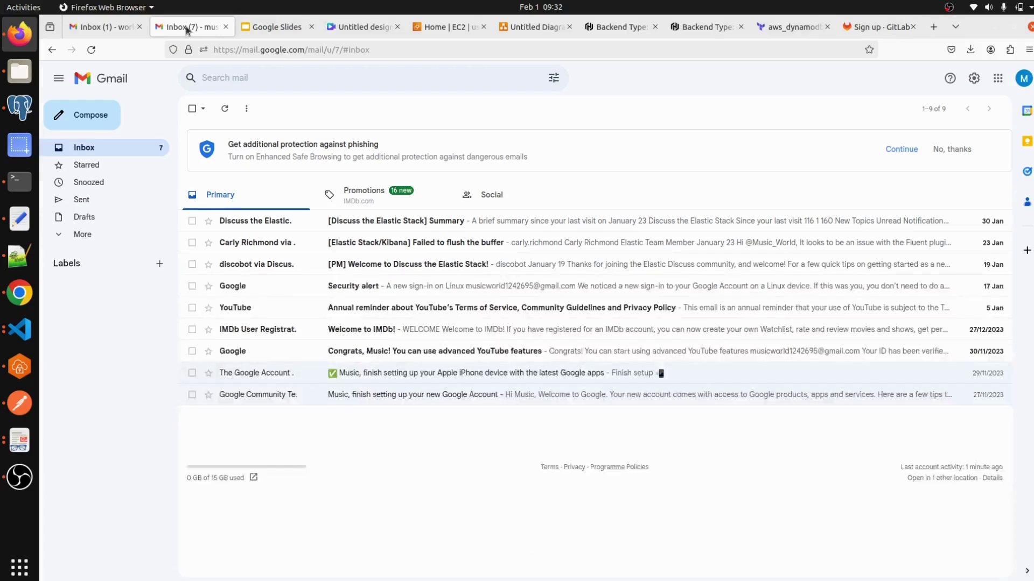
{"action": "left_click", "coordinate": [1024, 78]}
{"action": "left_click", "coordinate": [896, 278]}
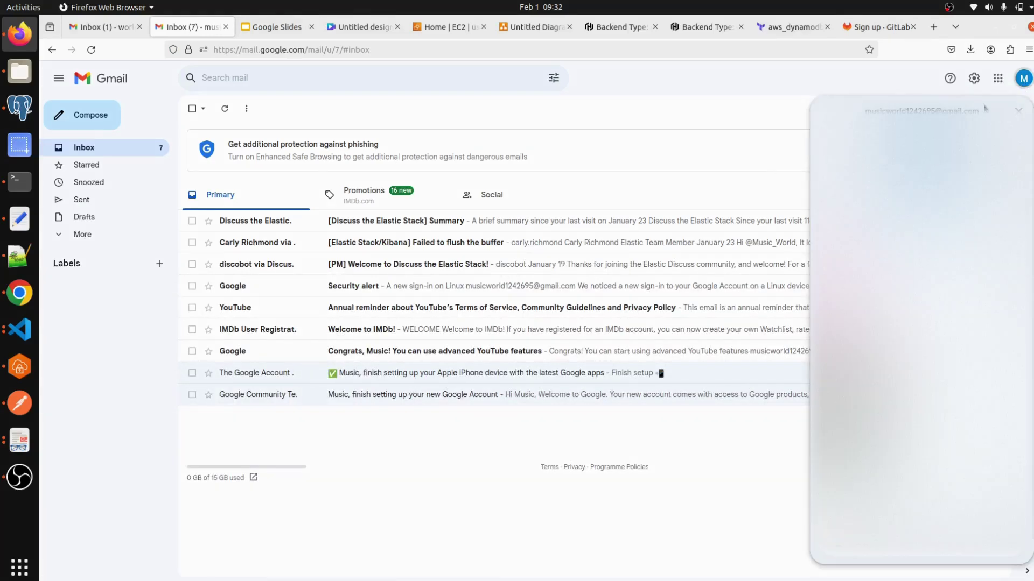
{"action": "left_click_drag", "start_coordinate": [982, 111], "coordinate": [864, 110]}
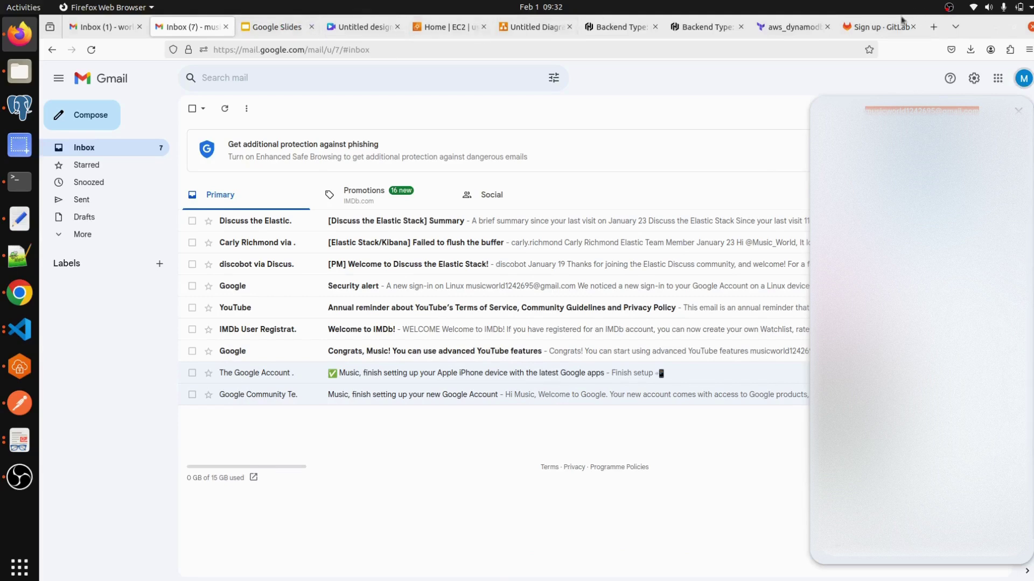
Step: Paste the copied email into the sign-up form and begin the password
{"action": "left_click", "coordinate": [878, 27]}
{"action": "left_click", "coordinate": [413, 361]}
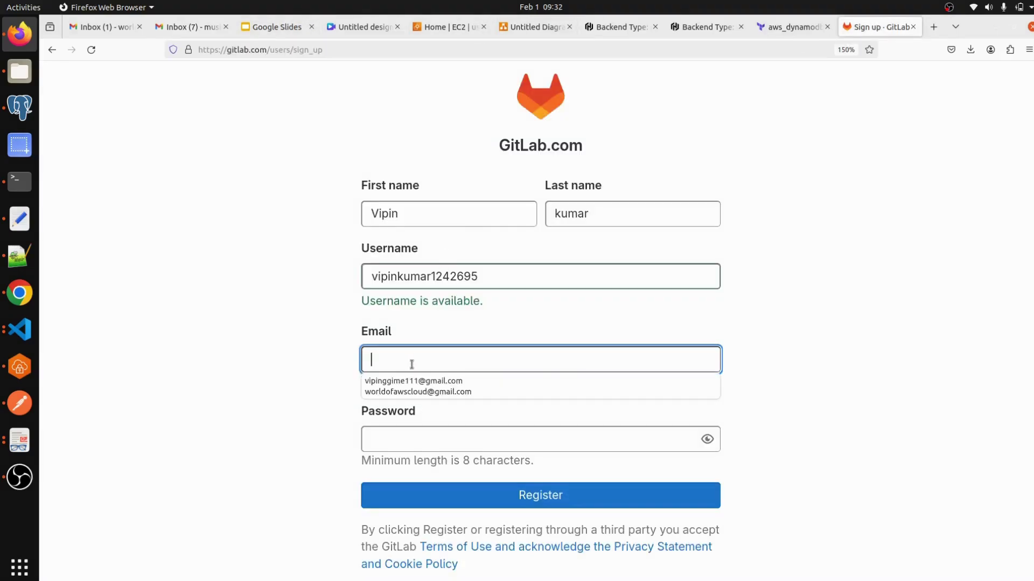
{"action": "key", "text": "ctrl+v"}
{"action": "left_click", "coordinate": [409, 422]}
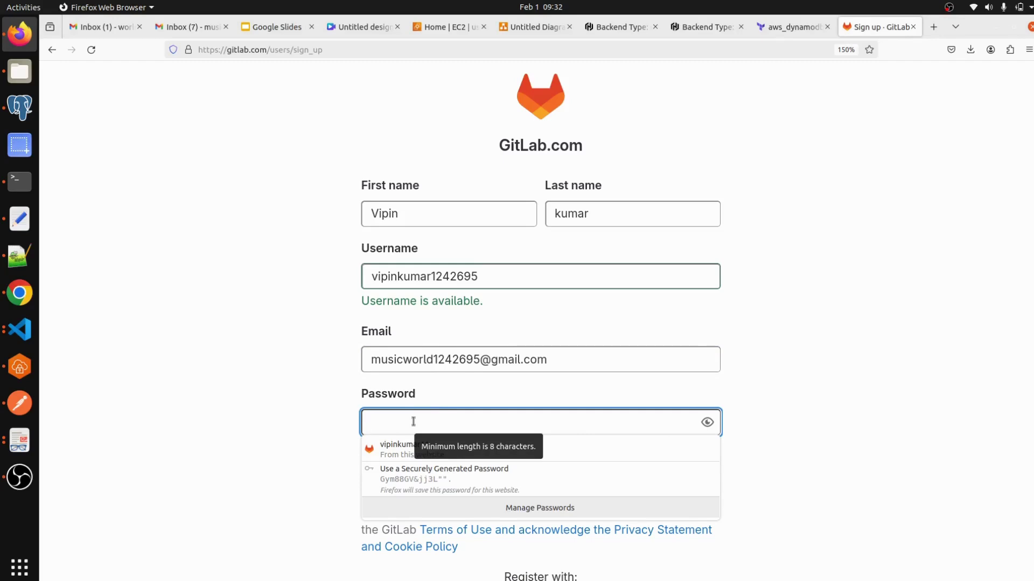
{"action": "type", "text": "••"}
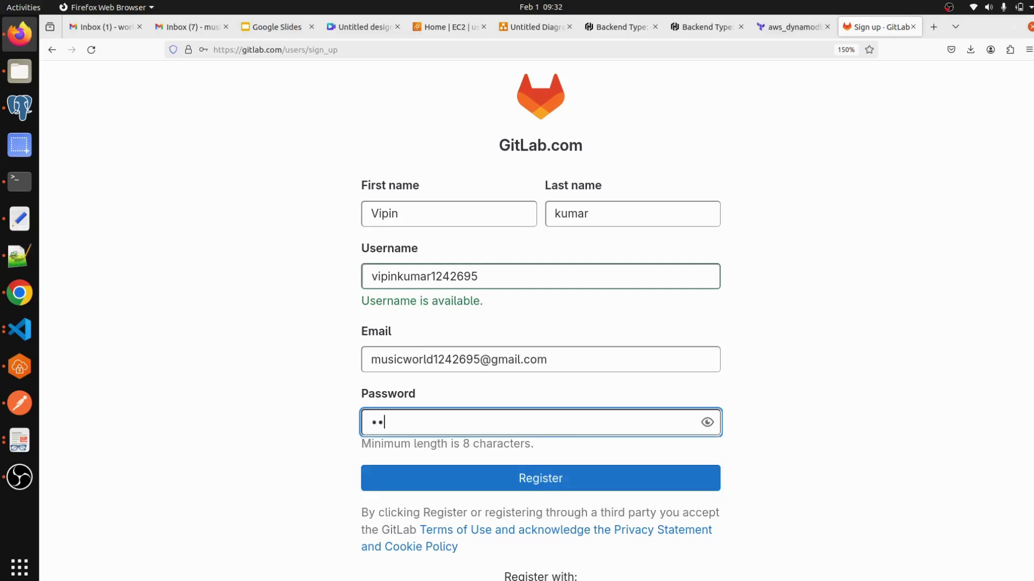
{"action": "type", "text": "••"}
{"action": "type", "text": "••••"}
{"action": "type", "text": "••"}
Step: Register, save the password in Firefox, and pass Cloudflare's human check
{"action": "left_click", "coordinate": [525, 478]}
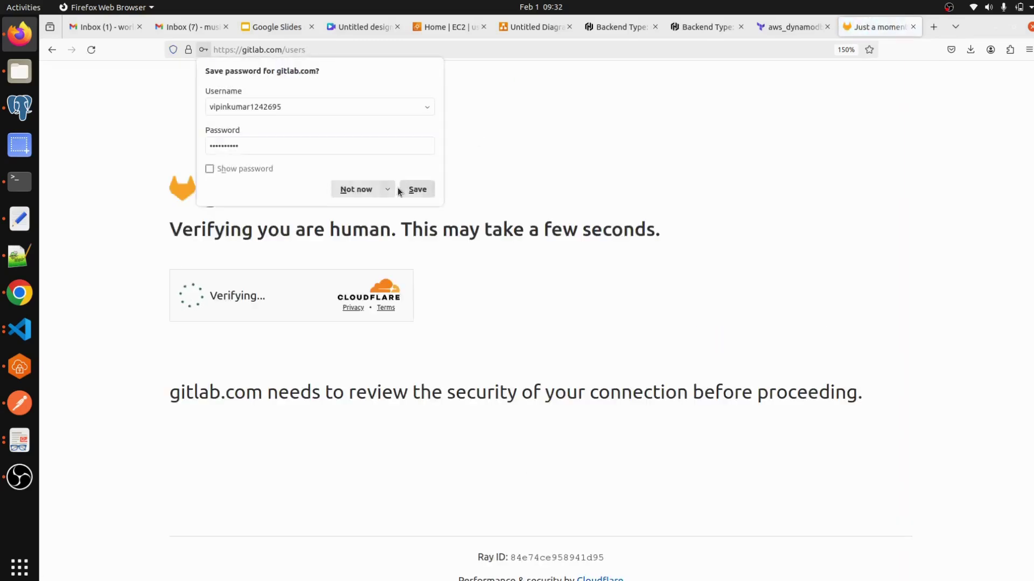
{"action": "left_click", "coordinate": [417, 189]}
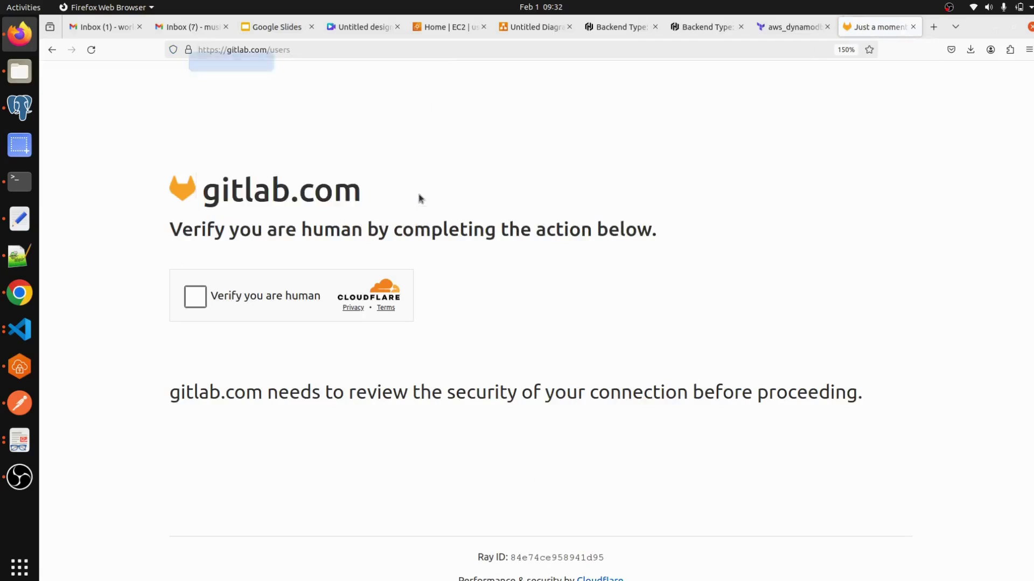
{"action": "left_click", "coordinate": [196, 296]}
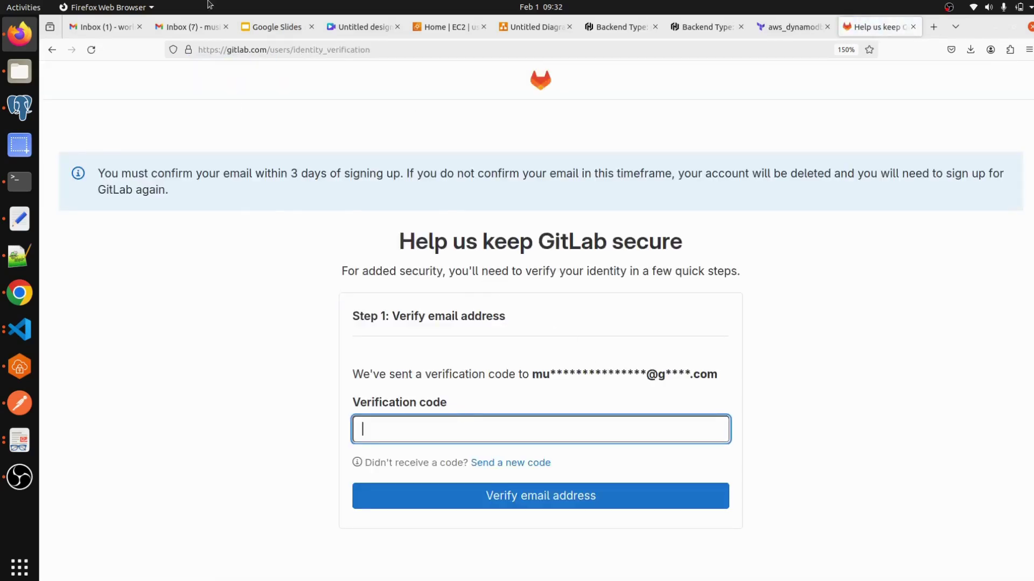
{"action": "left_click", "coordinate": [190, 27]}
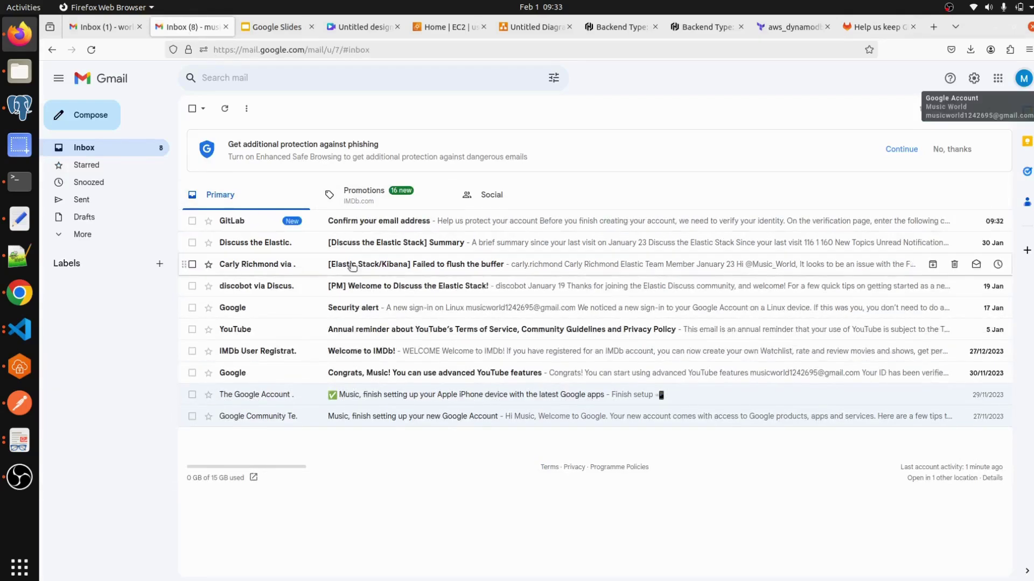
{"action": "left_click", "coordinate": [333, 221]}
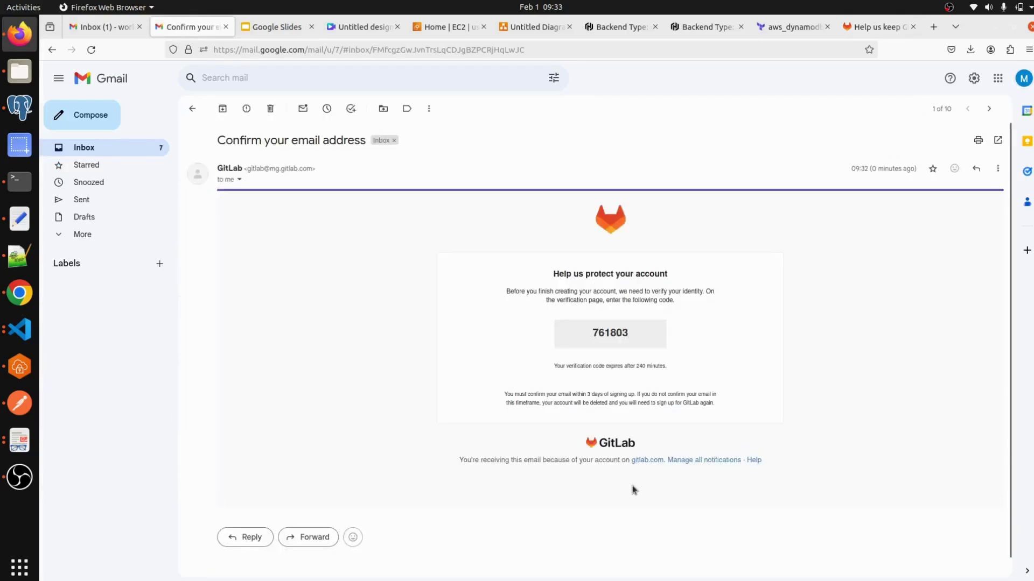
{"action": "left_click_drag", "start_coordinate": [635, 340], "coordinate": [592, 333]}
{"action": "key", "text": "ctrl+c"}
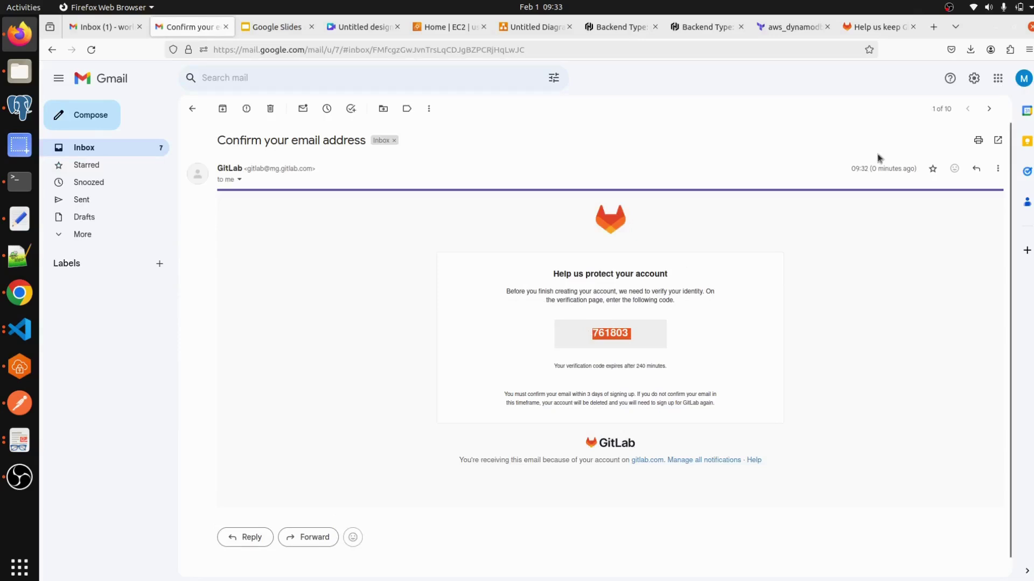
{"action": "left_click", "coordinate": [859, 34]}
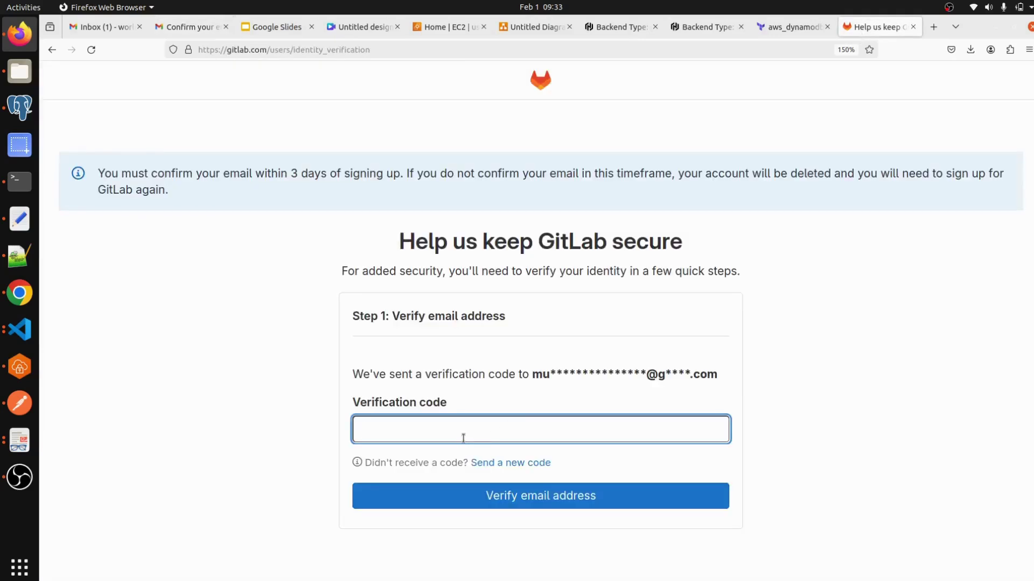
{"action": "key", "text": "ctrl+v"}
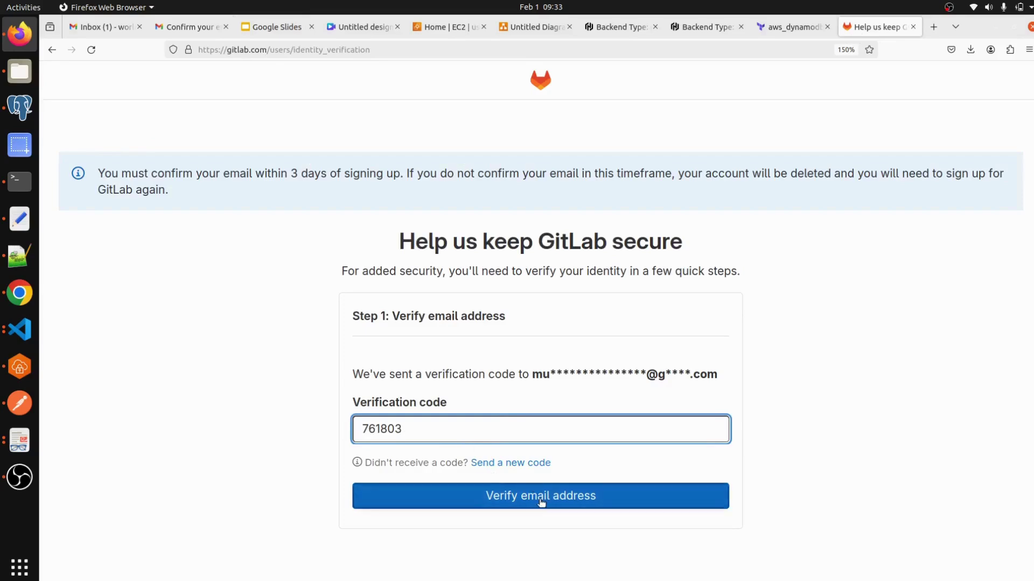
{"action": "left_click", "coordinate": [539, 499]}
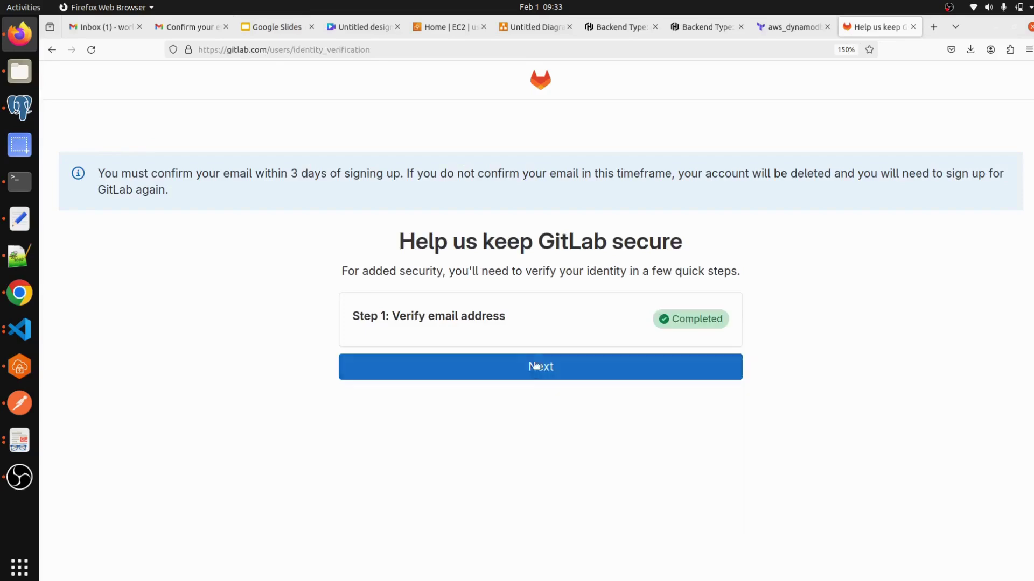
{"action": "left_click", "coordinate": [525, 370]}
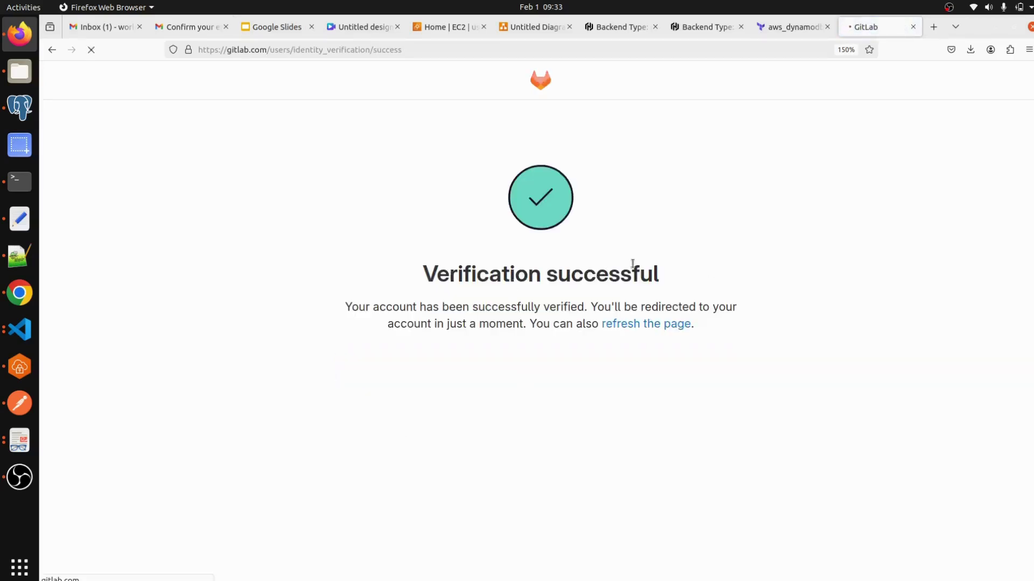
{"action": "scroll", "coordinate": [657, 322], "scroll_direction": "down", "scroll_amount": 3}
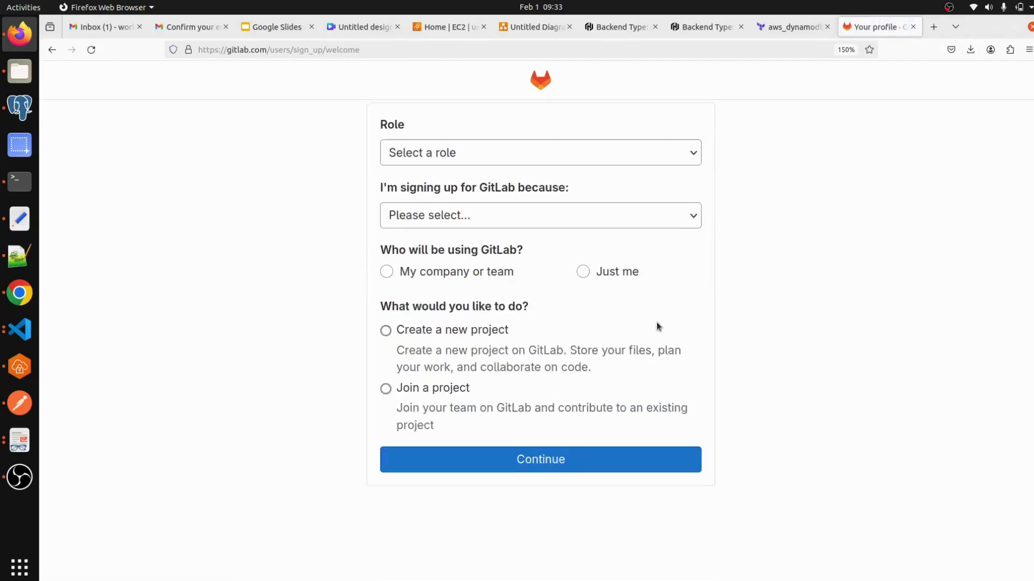
Step: Set the role to Devops Engineer and the reason to learning the basics of Git
{"action": "left_click", "coordinate": [546, 155]}
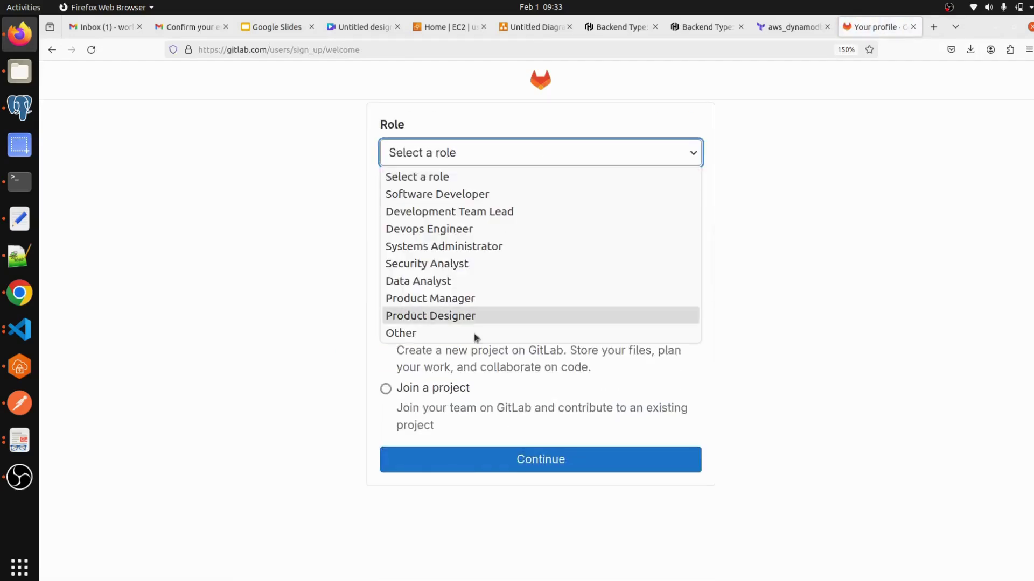
{"action": "left_click", "coordinate": [467, 230]}
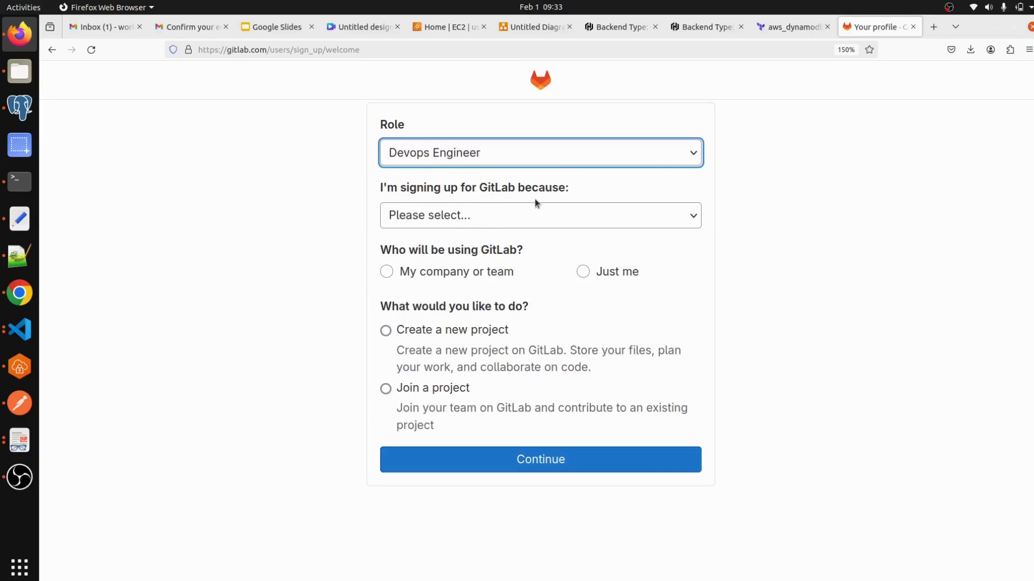
{"action": "left_click", "coordinate": [548, 216]}
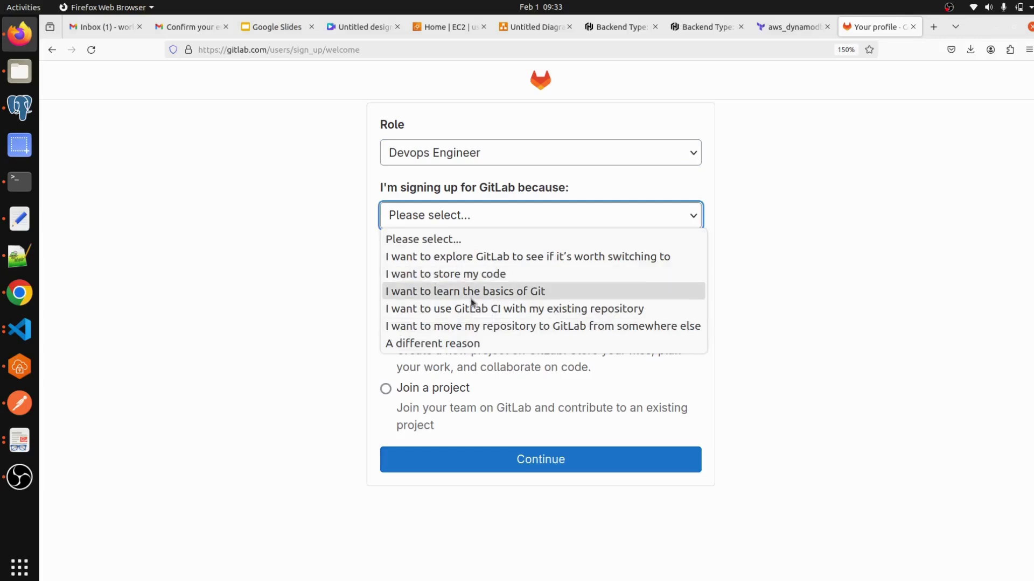
{"action": "left_click", "coordinate": [461, 257]}
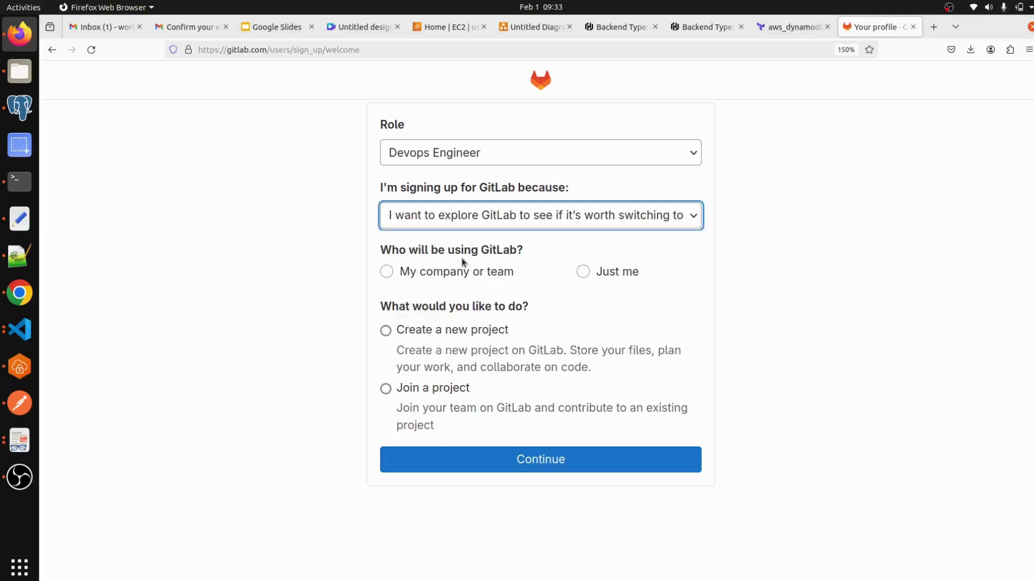
{"action": "left_click", "coordinate": [453, 220]}
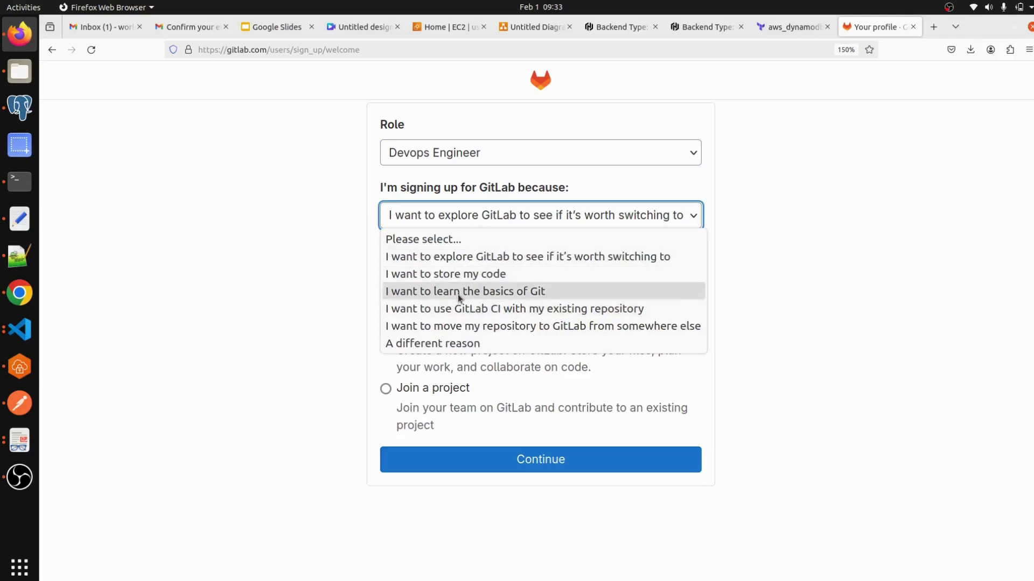
{"action": "left_click", "coordinate": [442, 295]}
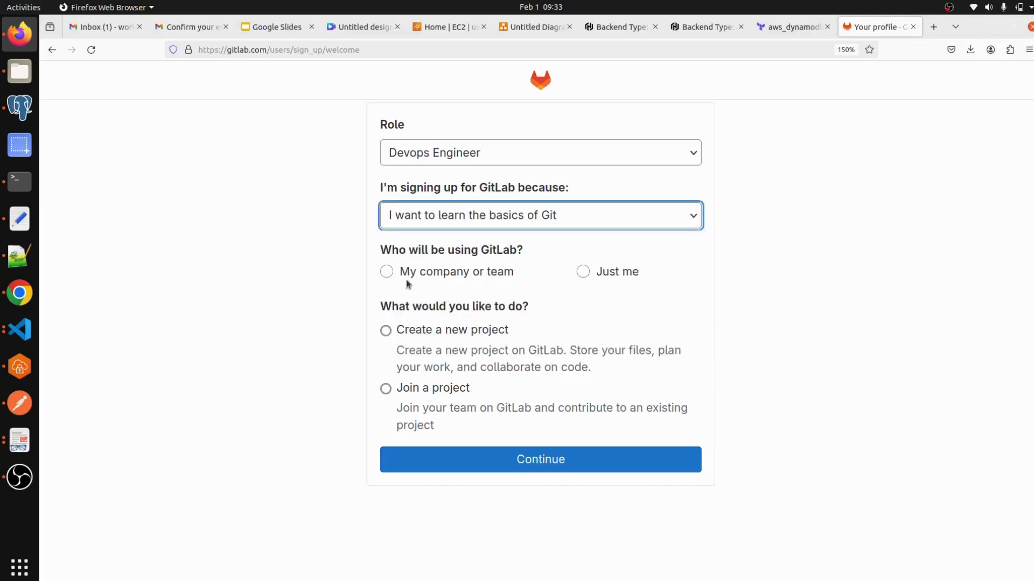
Step: Choose 'Just me' and 'Create a new project' with email updates off, and submit
{"action": "left_click", "coordinate": [582, 271]}
{"action": "scroll", "coordinate": [411, 361], "scroll_direction": "down", "scroll_amount": 1}
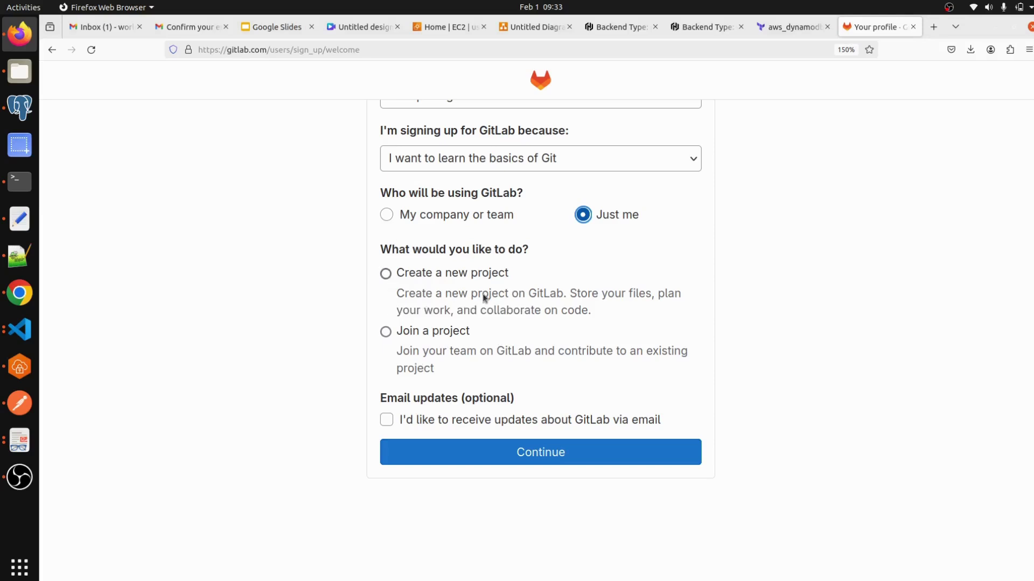
{"action": "left_click", "coordinate": [385, 273]}
{"action": "left_click", "coordinate": [386, 419]}
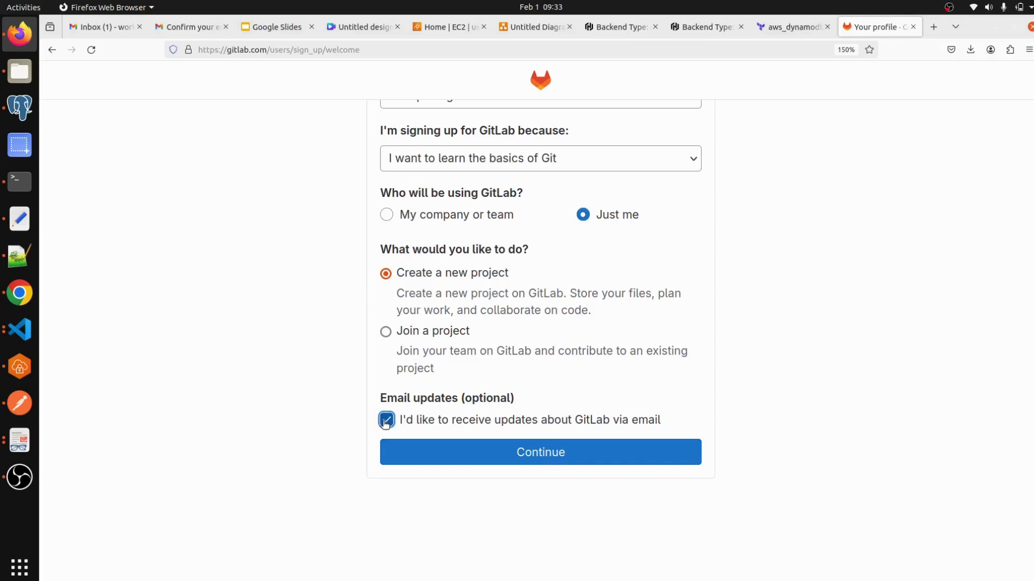
{"action": "left_click", "coordinate": [553, 457]}
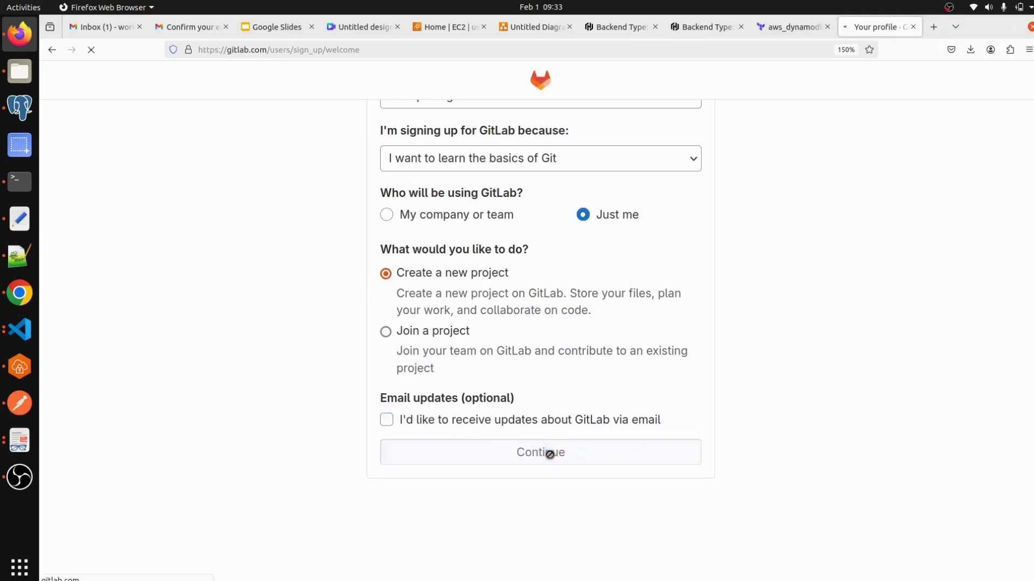
{"action": "scroll", "coordinate": [799, 355], "scroll_direction": "down", "scroll_amount": 3}
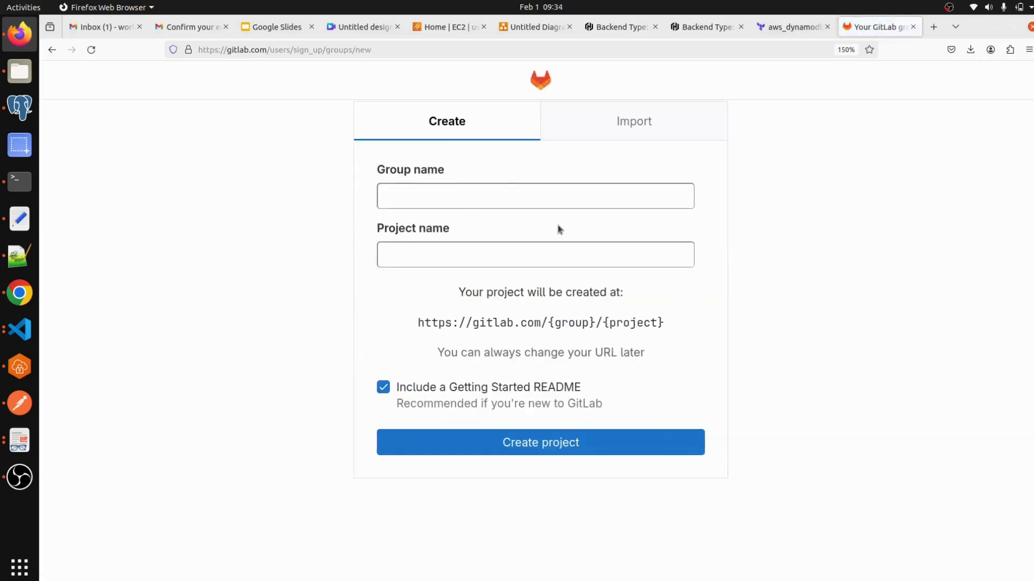
Step: Create group Youtube-Demo with project 'My first pipeline', keeping the README option
{"action": "left_click", "coordinate": [513, 199]}
{"action": "left_click", "coordinate": [513, 200]}
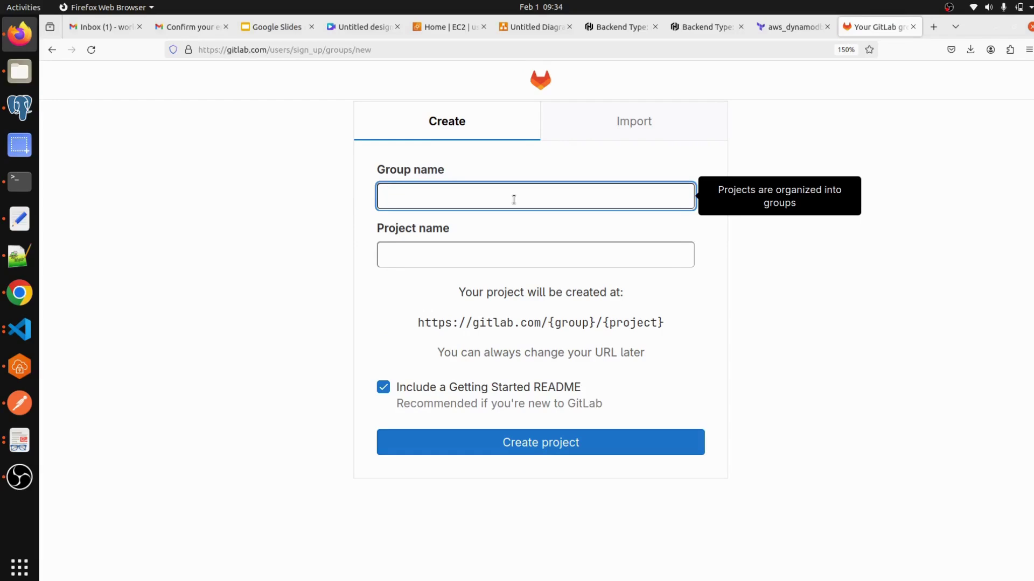
{"action": "type", "text": "Yo"}
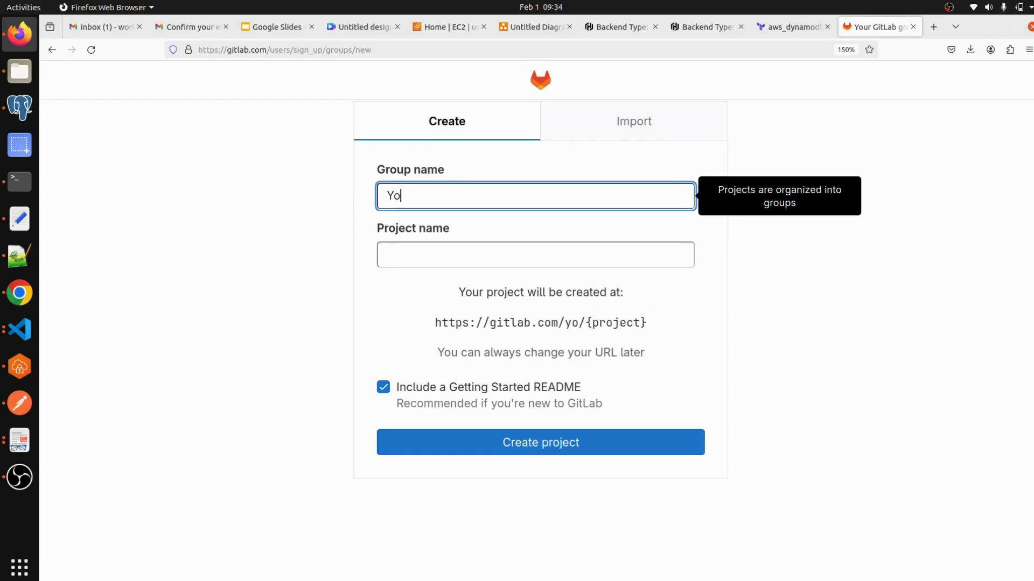
{"action": "type", "text": "utube"}
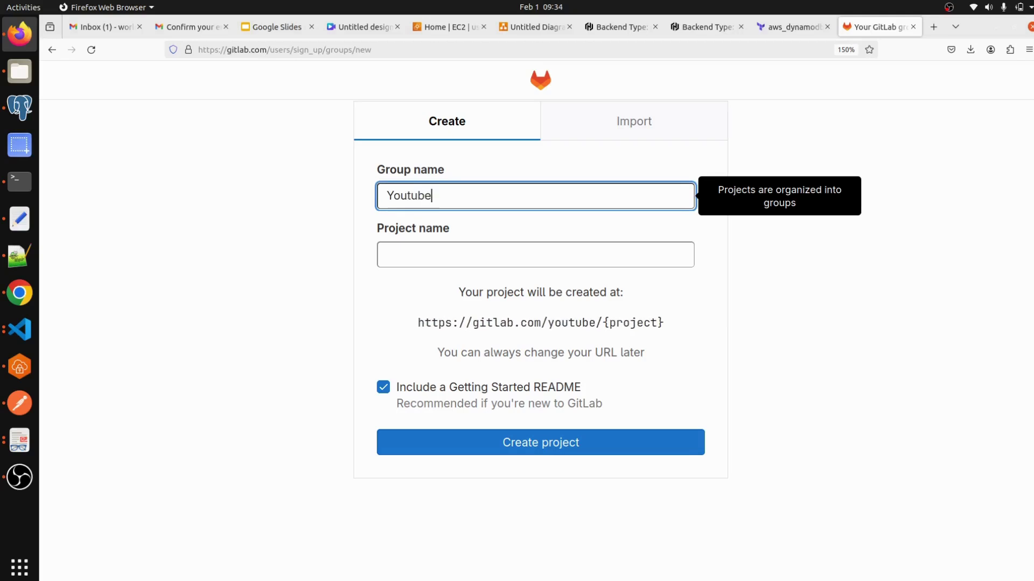
{"action": "type", "text": "-Demo"}
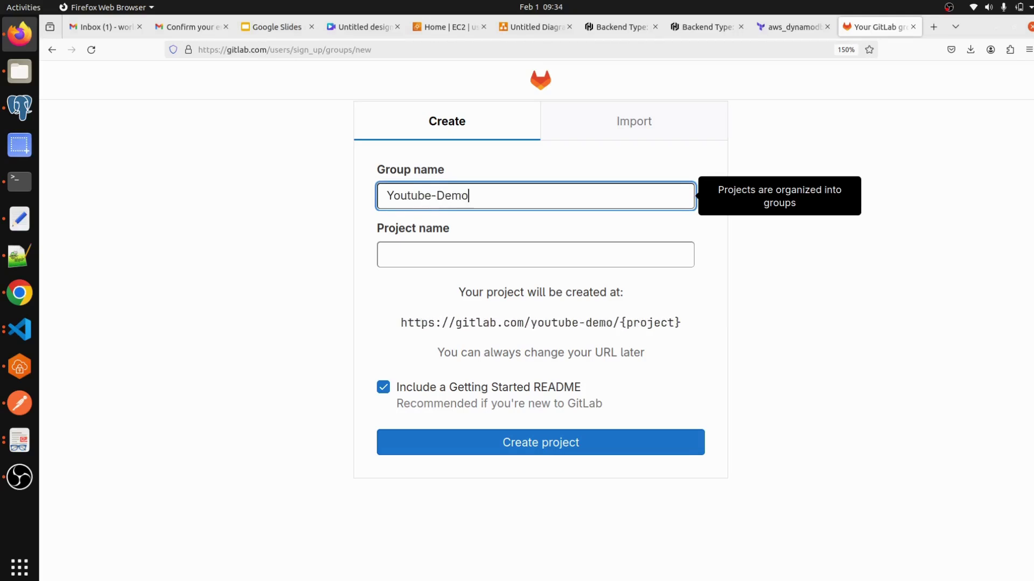
{"action": "left_click", "coordinate": [474, 260]}
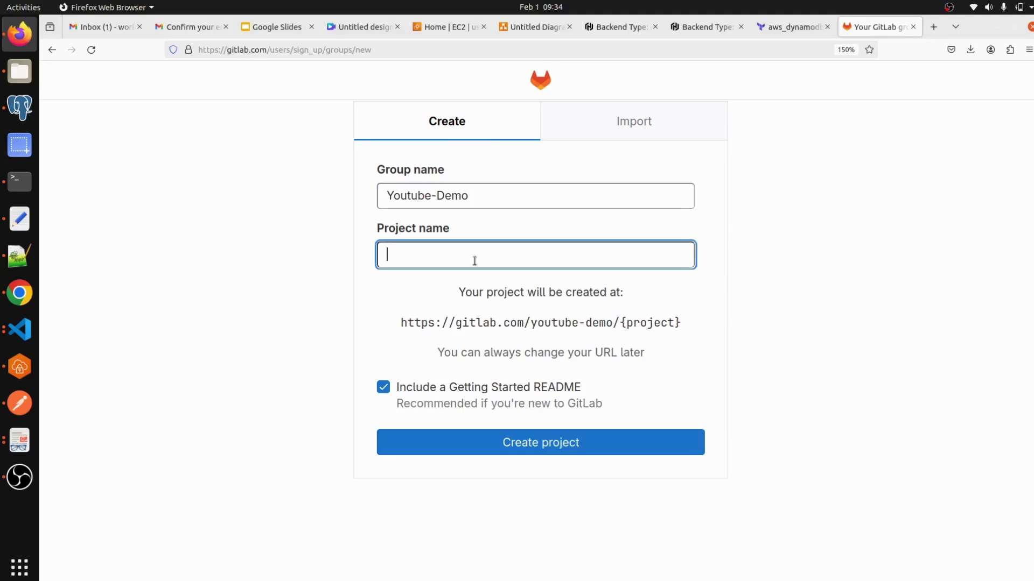
{"action": "type", "text": "My"}
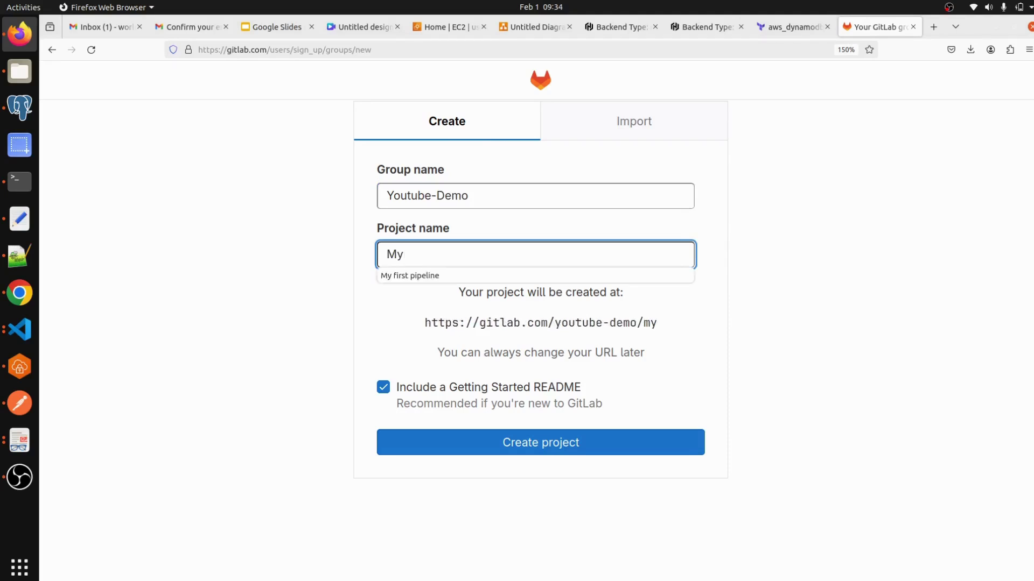
{"action": "left_click", "coordinate": [449, 277]}
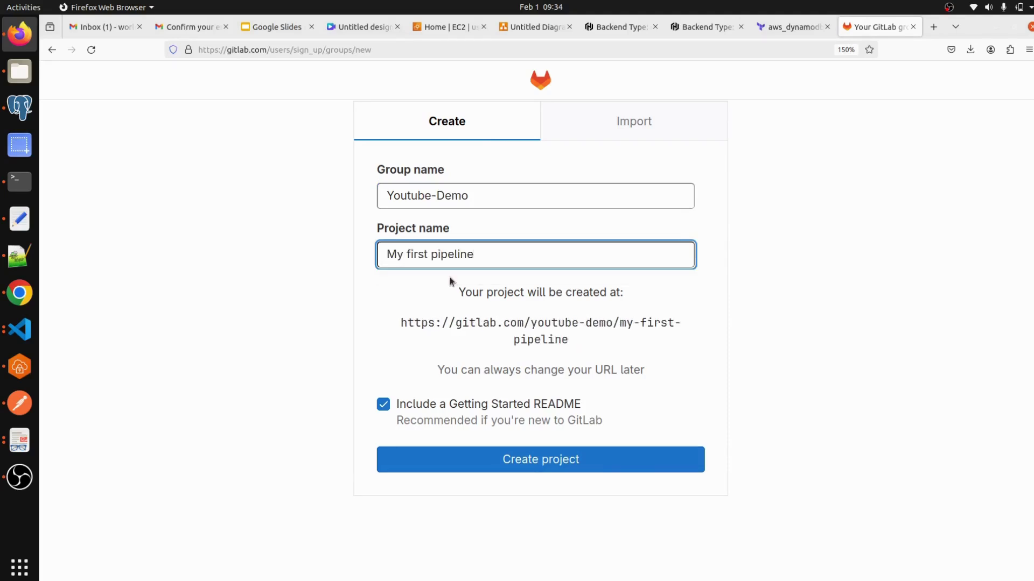
{"action": "left_click", "coordinate": [546, 460]}
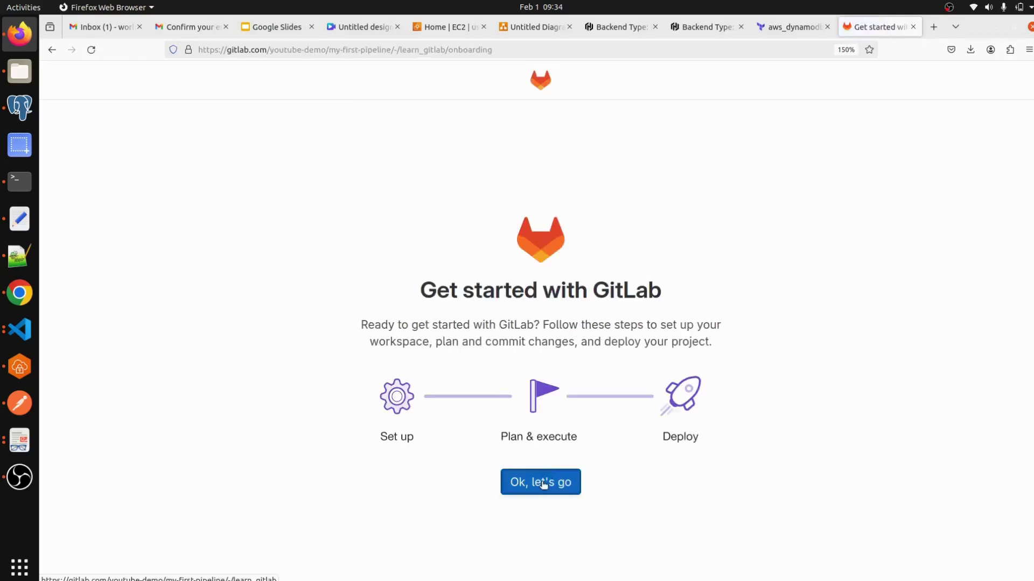
Step: Start the Learn GitLab walkthrough and close the invite-colleagues dialog
{"action": "left_click", "coordinate": [544, 485]}
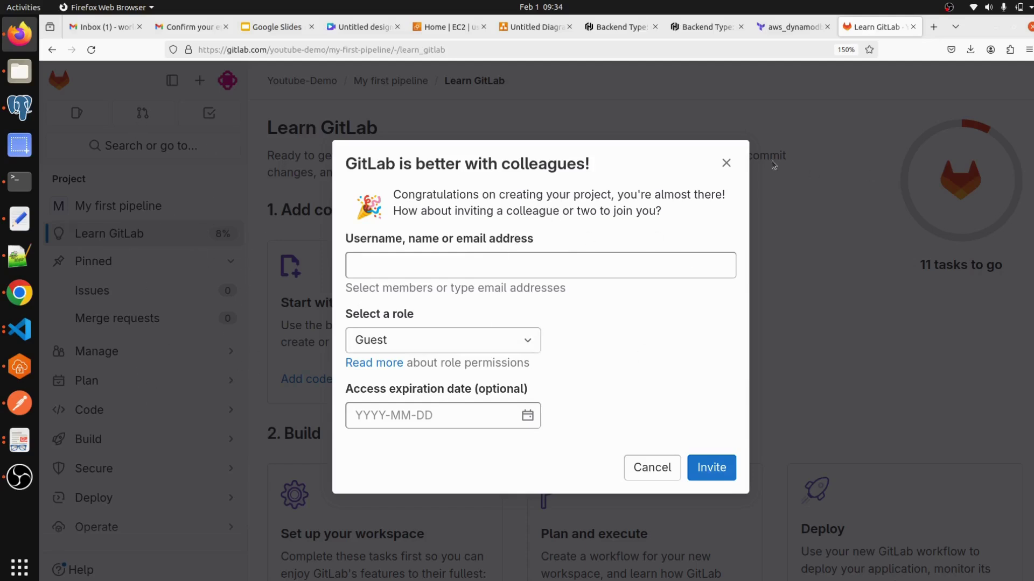
{"action": "left_click", "coordinate": [728, 164]}
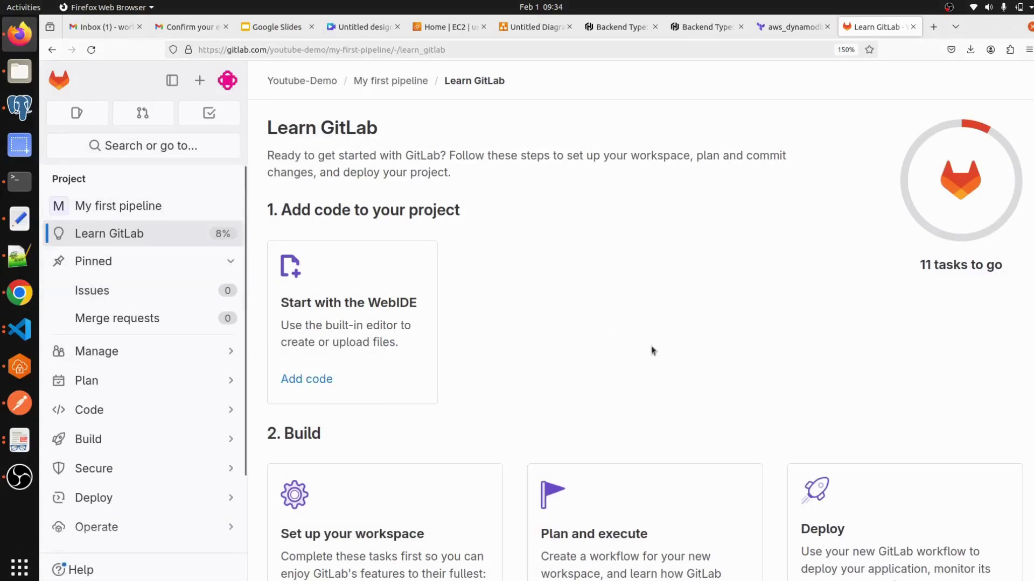
Step: Open My first pipeline from the sidebar to see its initial README commit
{"action": "left_click", "coordinate": [110, 207]}
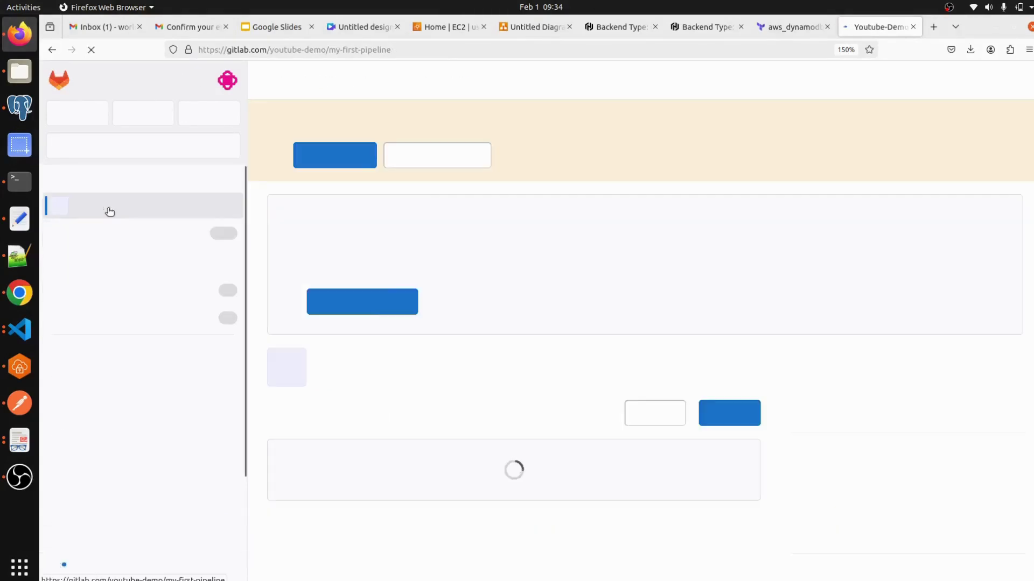
{"action": "scroll", "coordinate": [568, 335], "scroll_direction": "down", "scroll_amount": 2}
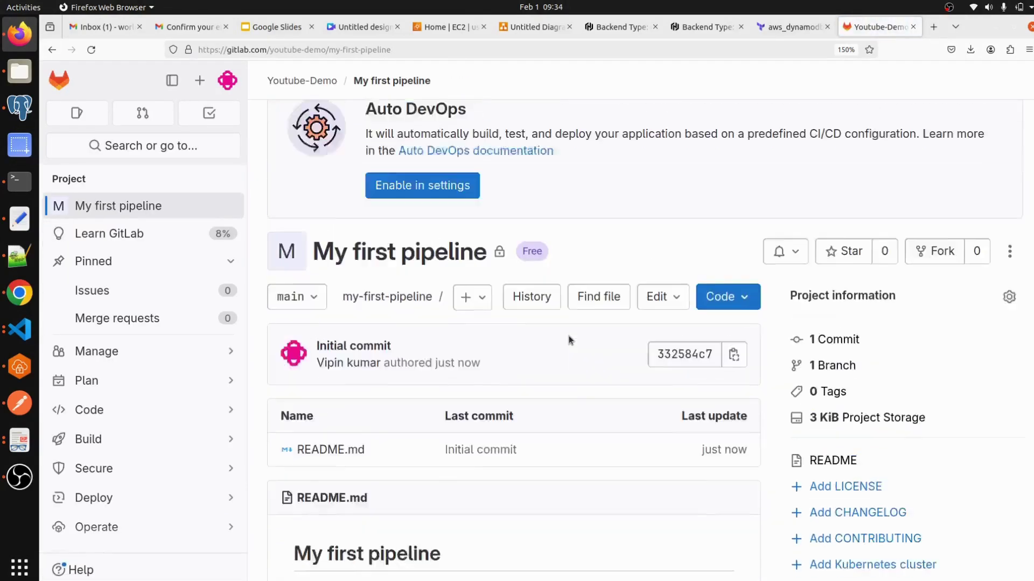
{"action": "scroll", "coordinate": [568, 335], "scroll_direction": "up", "scroll_amount": 2}
{"action": "scroll", "coordinate": [428, 390], "scroll_direction": "down", "scroll_amount": 4}
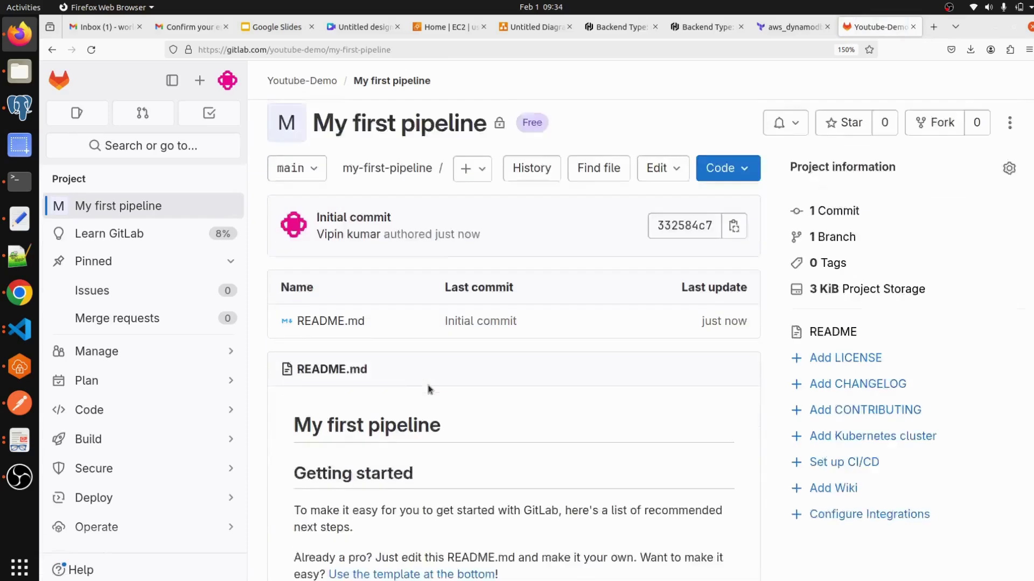
{"action": "scroll", "coordinate": [429, 390], "scroll_direction": "down", "scroll_amount": 1}
{"action": "scroll", "coordinate": [429, 390], "scroll_direction": "down", "scroll_amount": 3}
{"action": "scroll", "coordinate": [429, 390], "scroll_direction": "up", "scroll_amount": 3}
{"action": "scroll", "coordinate": [429, 391], "scroll_direction": "up", "scroll_amount": 2}
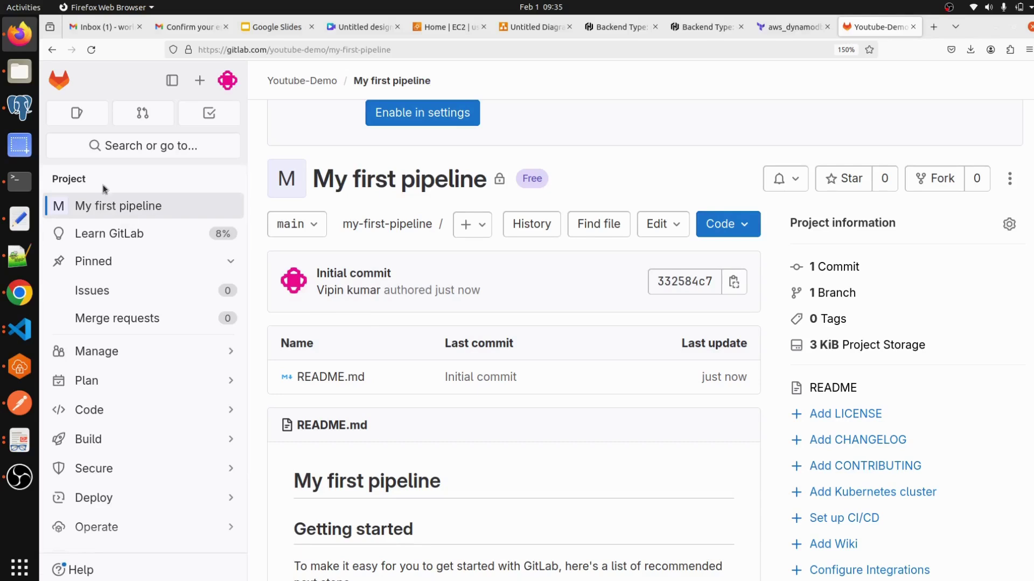
Step: Fill in a private blank project 'testingforyoutube' in youtube-demo, with a README
{"action": "left_click", "coordinate": [59, 80]}
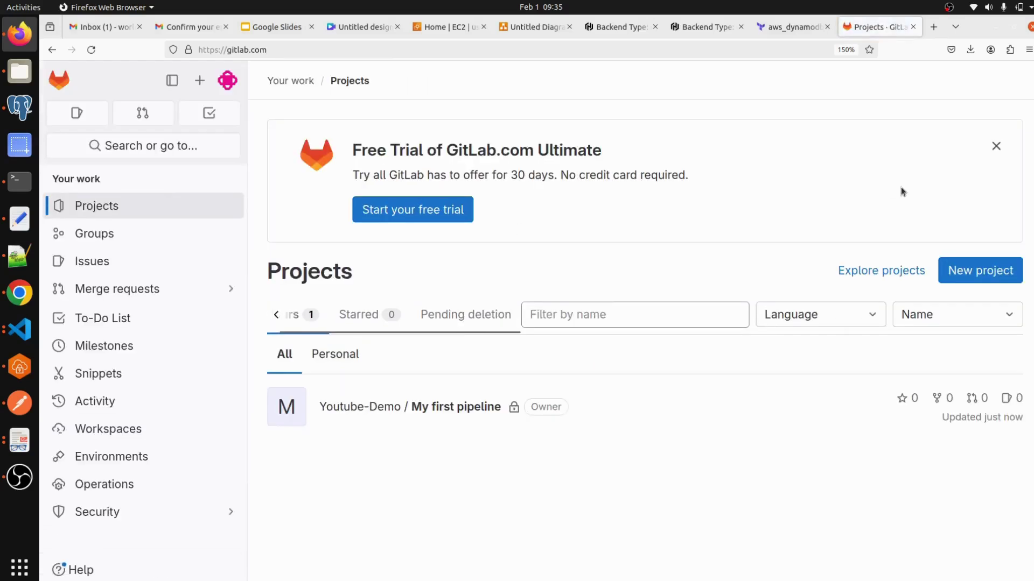
{"action": "left_click", "coordinate": [958, 276]}
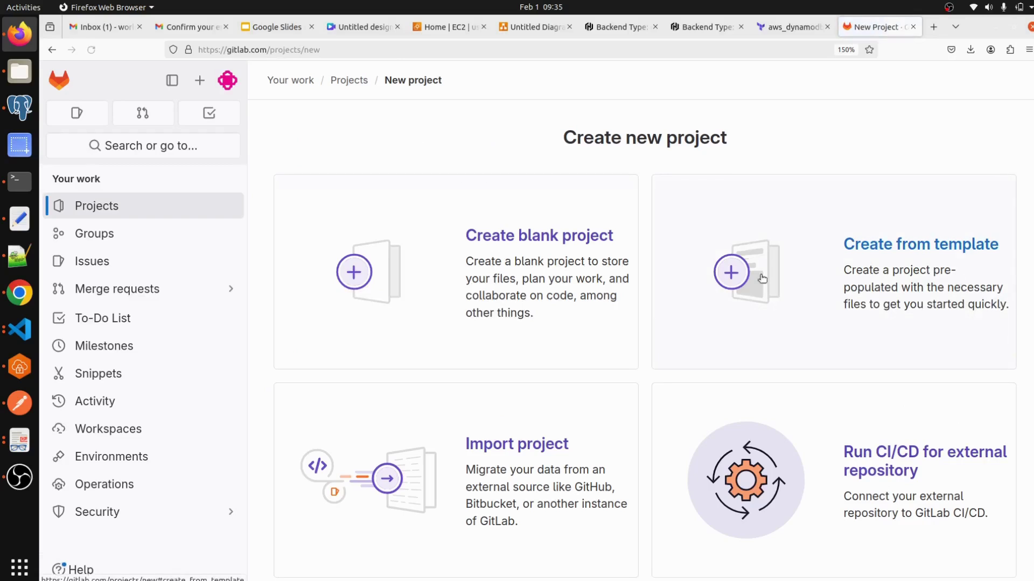
{"action": "left_click", "coordinate": [515, 238]}
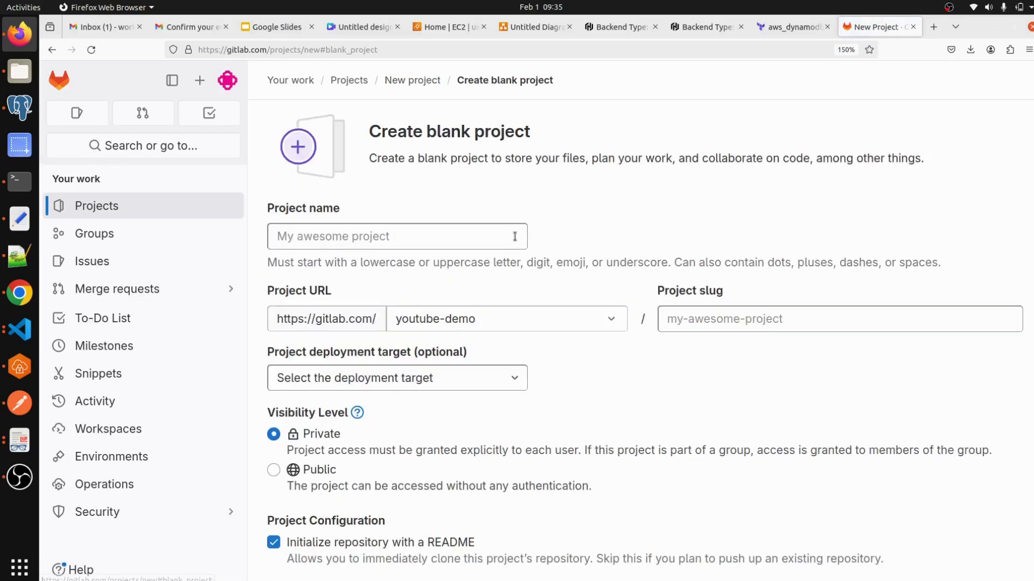
{"action": "left_click", "coordinate": [433, 242]}
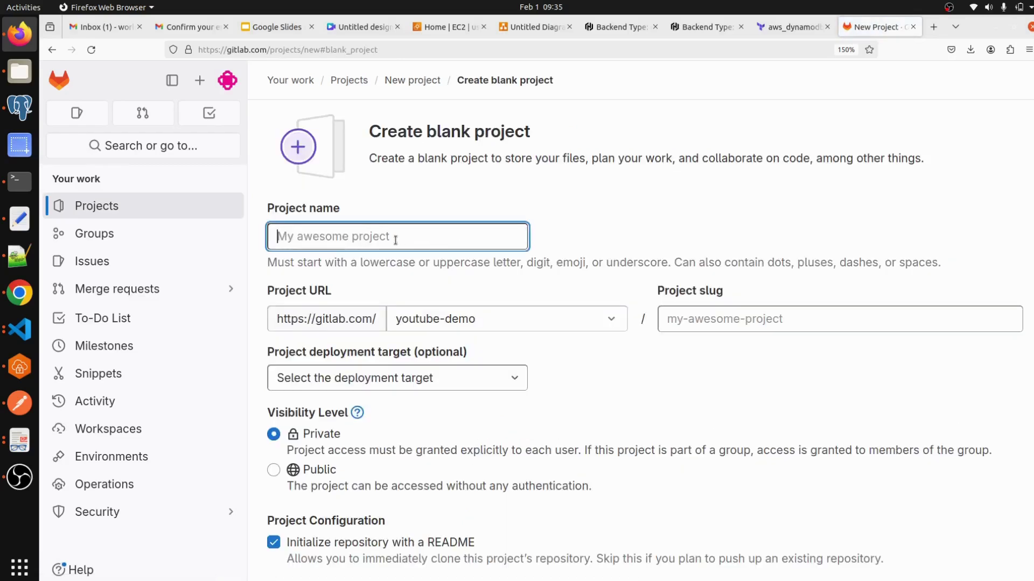
{"action": "type", "text": "Test"}
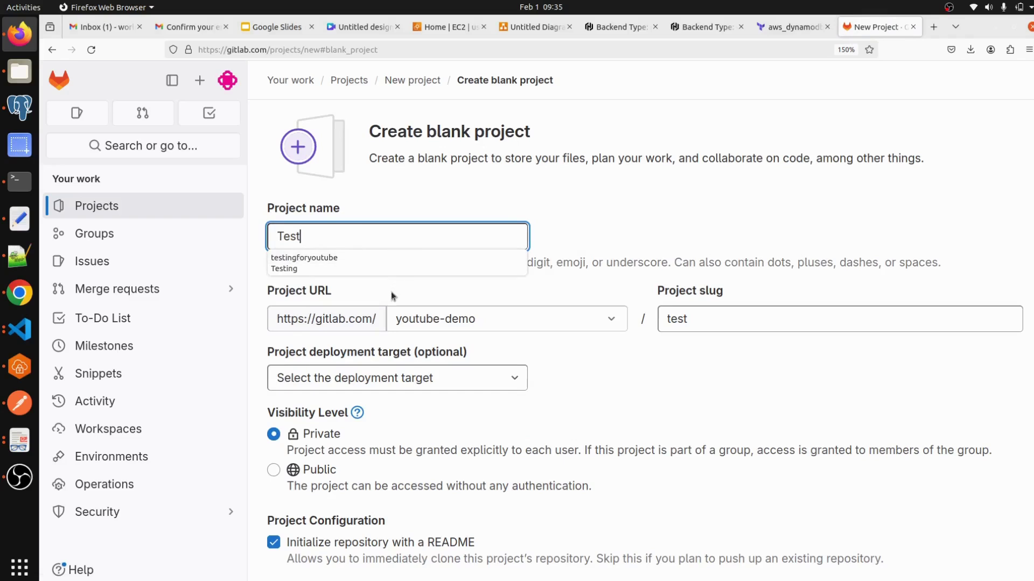
{"action": "left_click", "coordinate": [356, 259]}
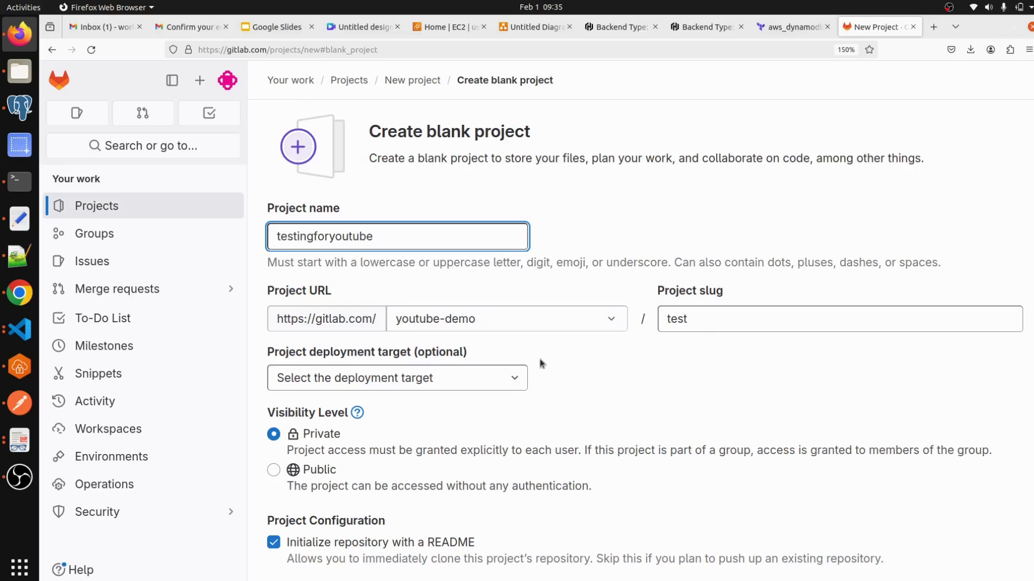
{"action": "scroll", "coordinate": [541, 363], "scroll_direction": "down", "scroll_amount": 4}
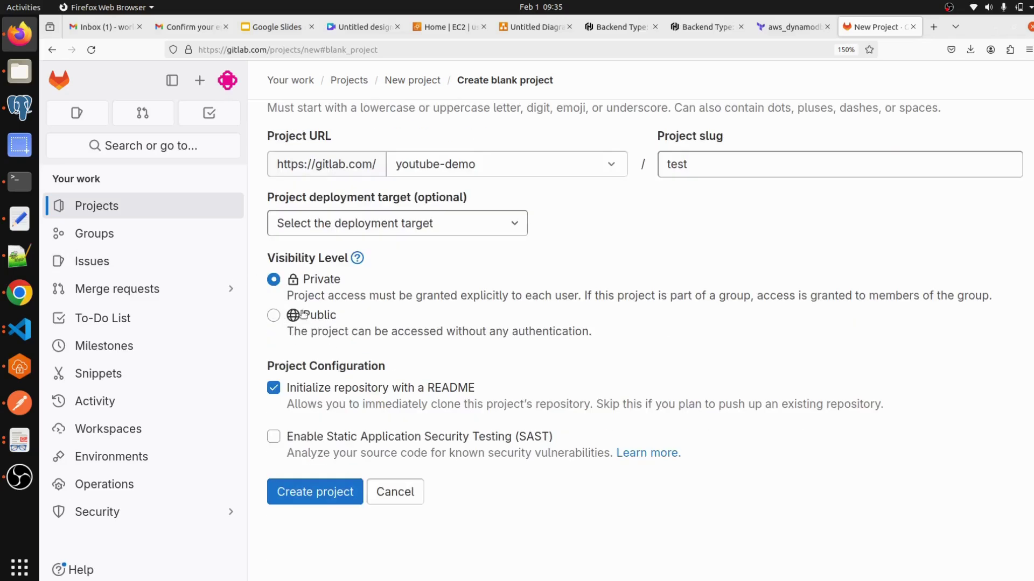
Step: Create the private testingforyoutube project and review its generated README
{"action": "left_click", "coordinate": [306, 492]}
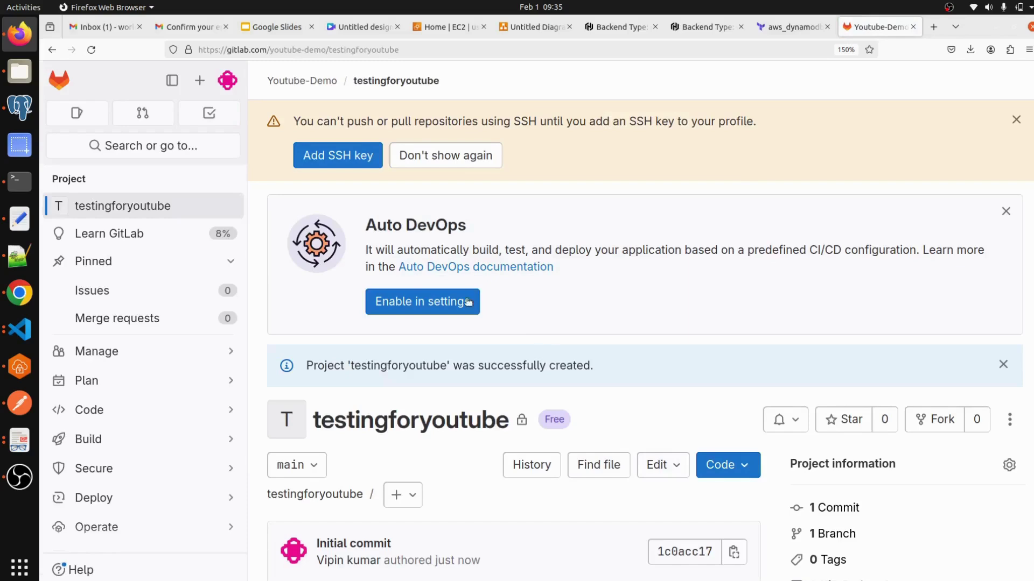
{"action": "scroll", "coordinate": [463, 342], "scroll_direction": "down", "scroll_amount": 1}
{"action": "scroll", "coordinate": [463, 341], "scroll_direction": "down", "scroll_amount": 1}
{"action": "scroll", "coordinate": [463, 342], "scroll_direction": "up", "scroll_amount": 3}
{"action": "scroll", "coordinate": [463, 342], "scroll_direction": "down", "scroll_amount": 3}
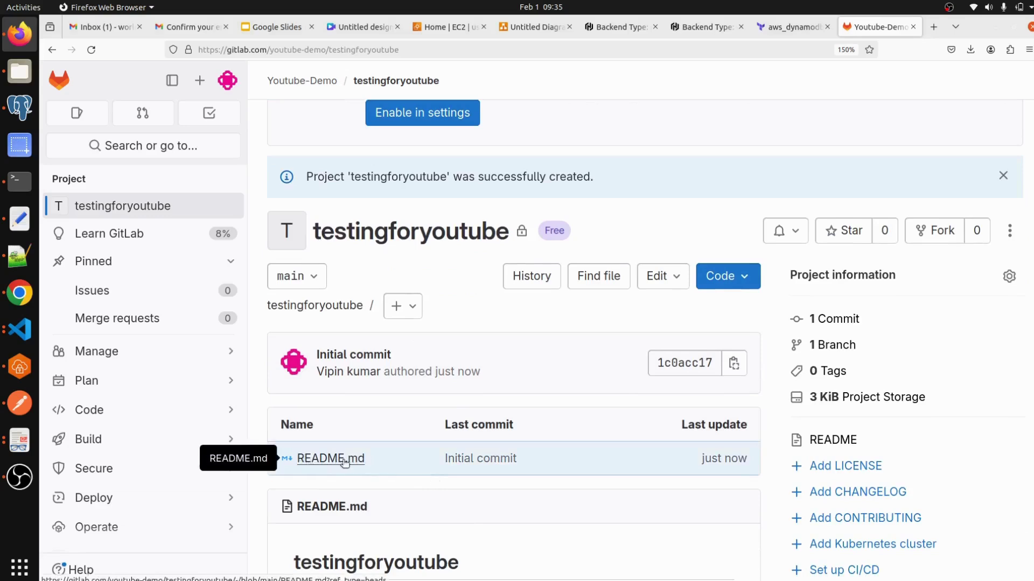
{"action": "scroll", "coordinate": [490, 307], "scroll_direction": "down", "scroll_amount": 4}
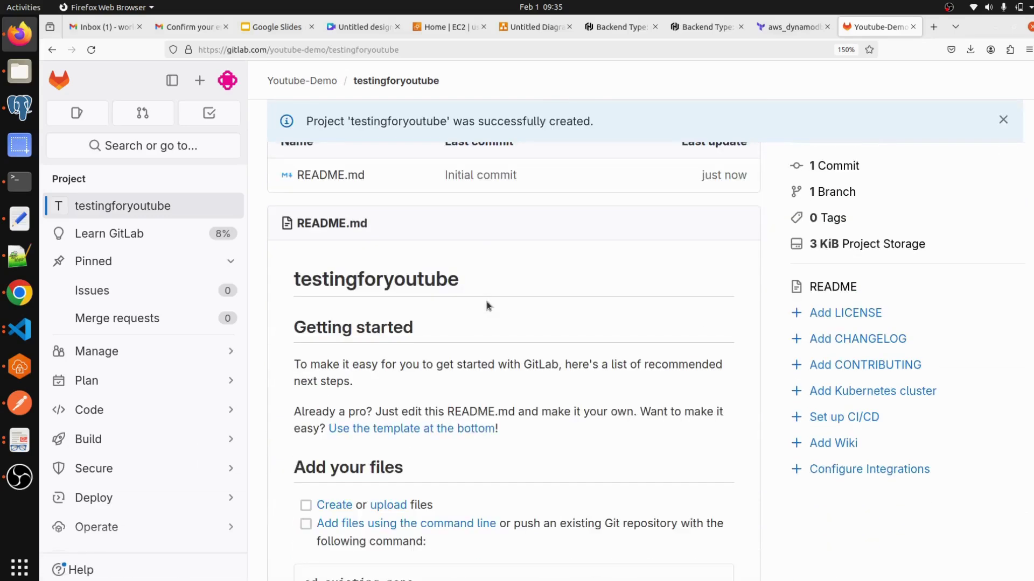
{"action": "scroll", "coordinate": [487, 305], "scroll_direction": "up", "scroll_amount": 4}
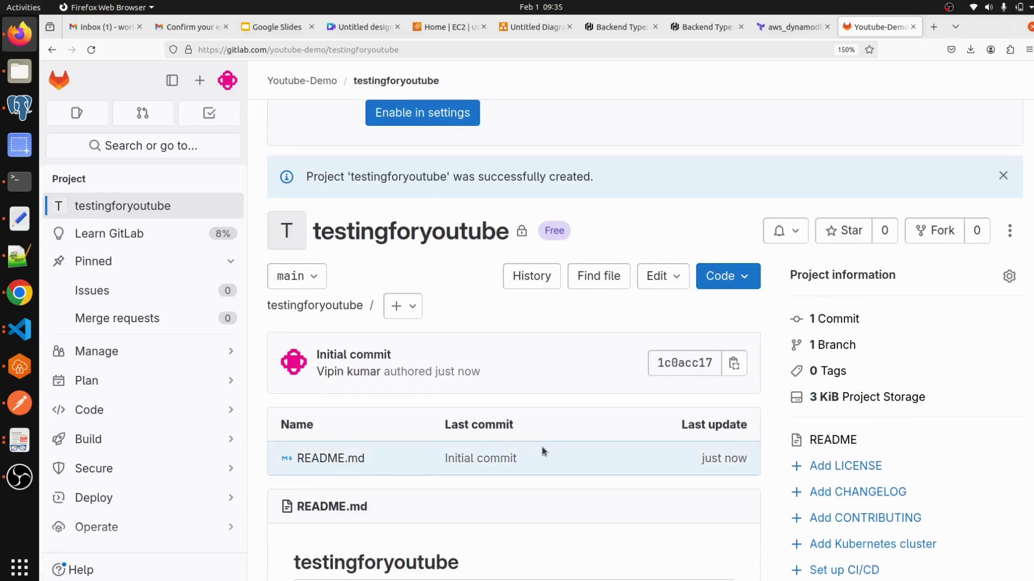
{"action": "scroll", "coordinate": [483, 307], "scroll_direction": "down", "scroll_amount": 3}
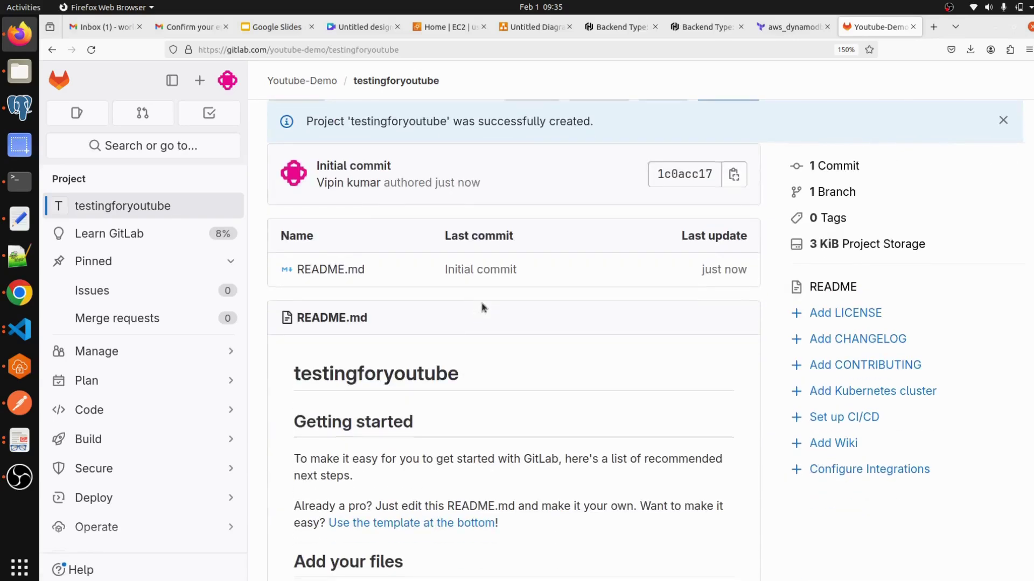
{"action": "scroll", "coordinate": [483, 307], "scroll_direction": "down", "scroll_amount": 4}
{"action": "scroll", "coordinate": [483, 307], "scroll_direction": "down", "scroll_amount": 1}
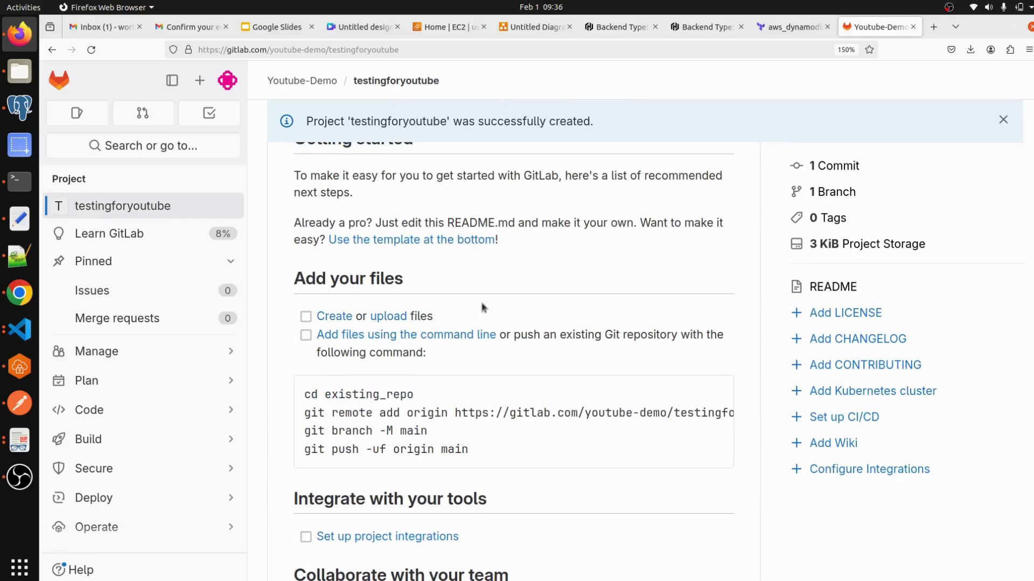
{"action": "scroll", "coordinate": [483, 307], "scroll_direction": "up", "scroll_amount": 8}
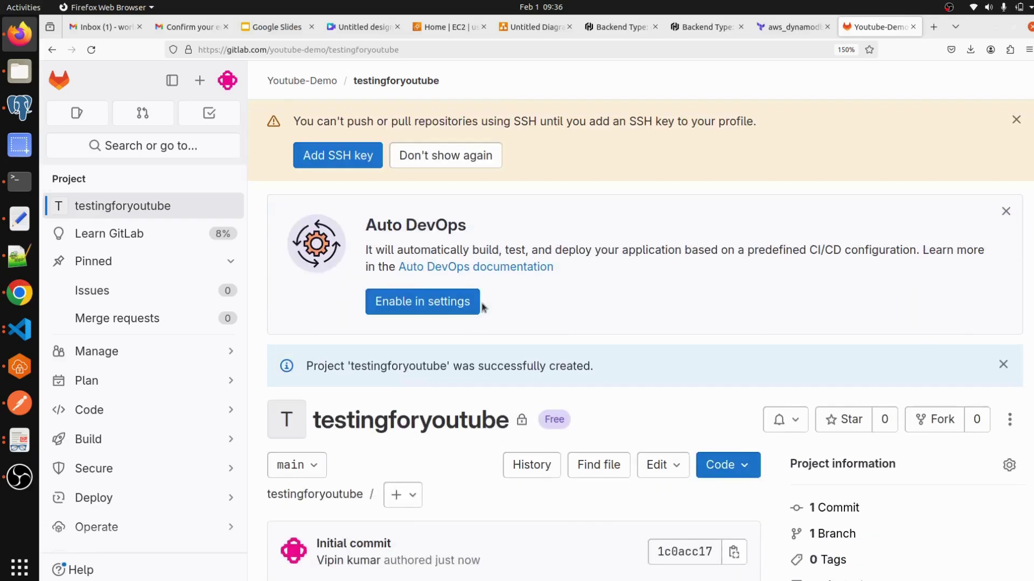